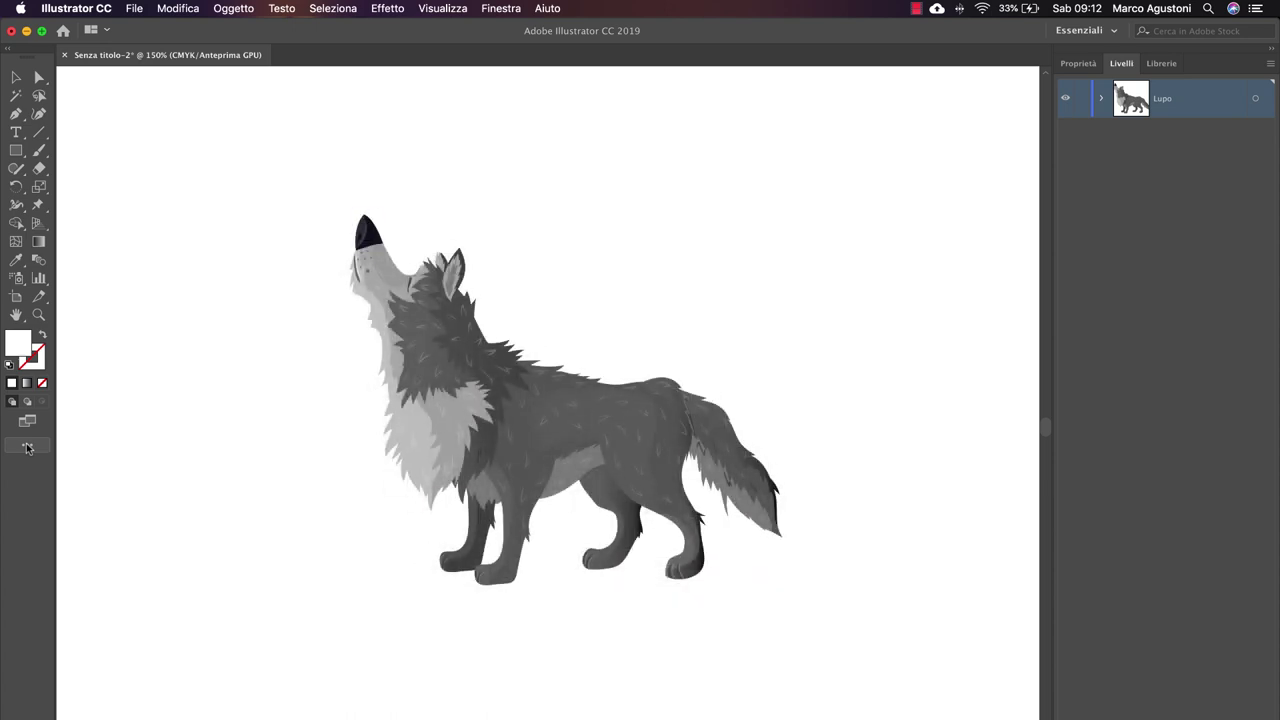
Step: Pick the Ellipse tool, then add a new layer named Ombra below the Lupo layer
key(l)
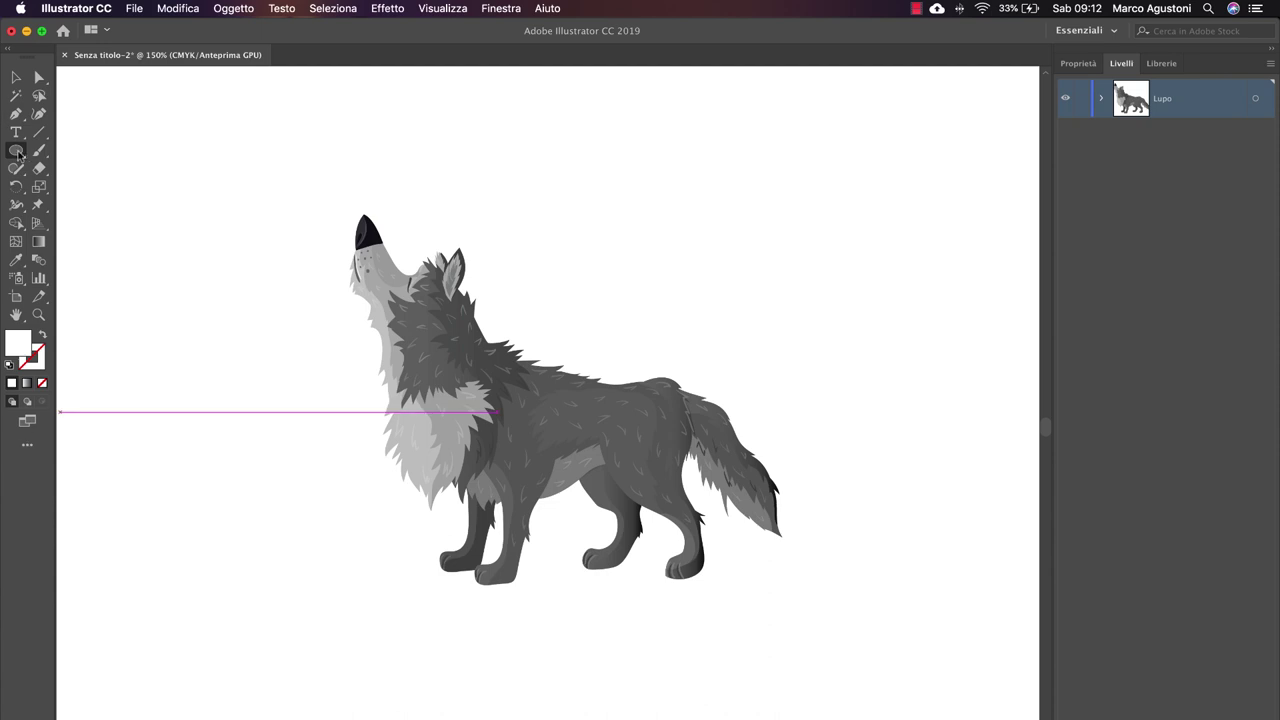
click(17, 151)
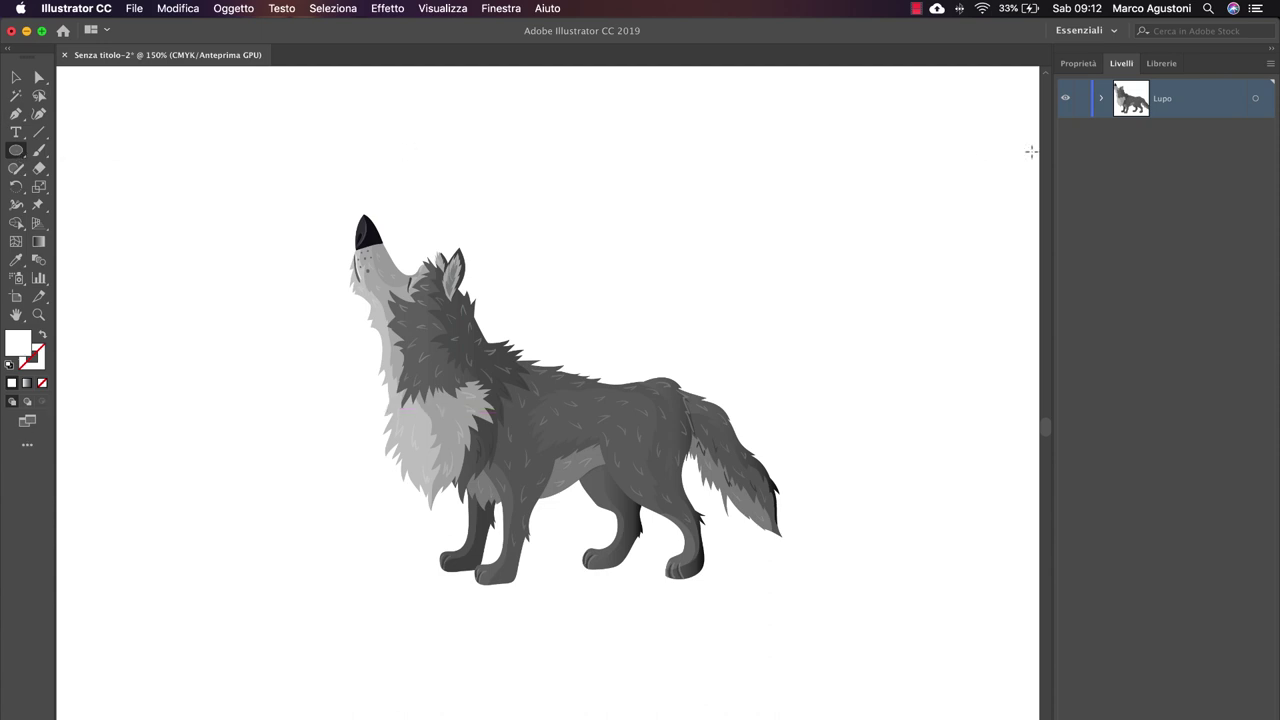
key(super+l)
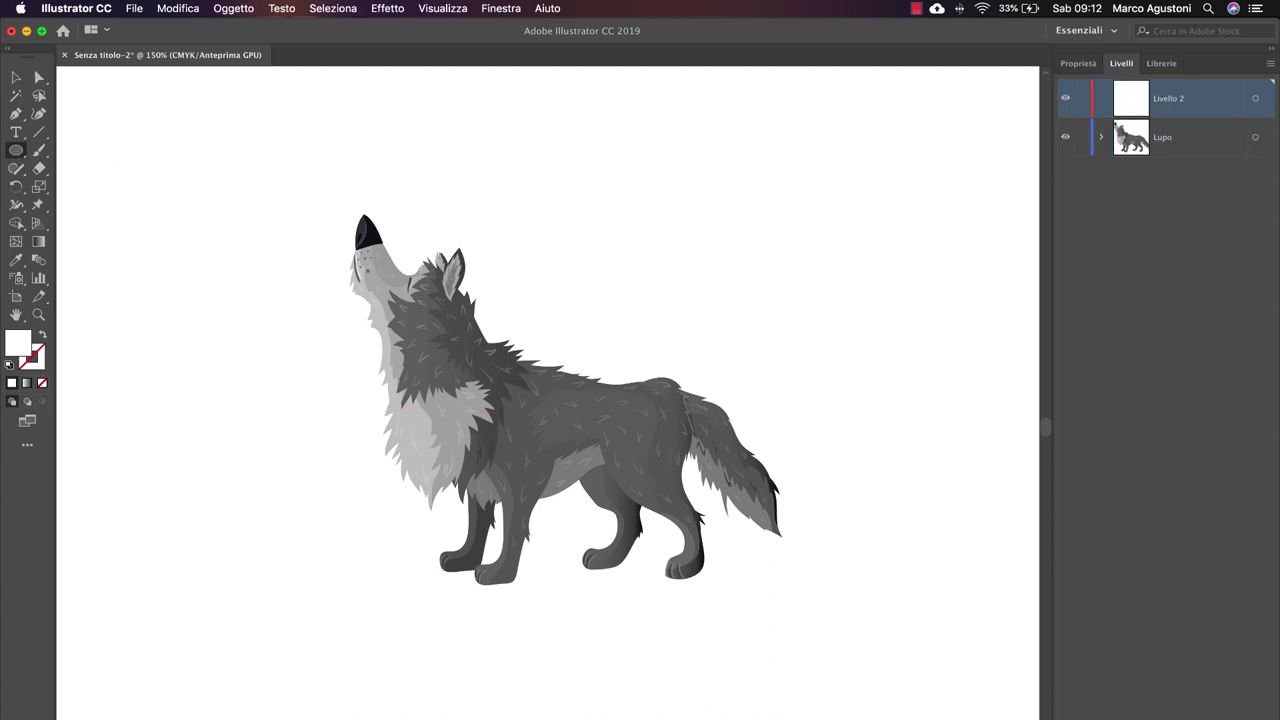
double_click(1166, 101)
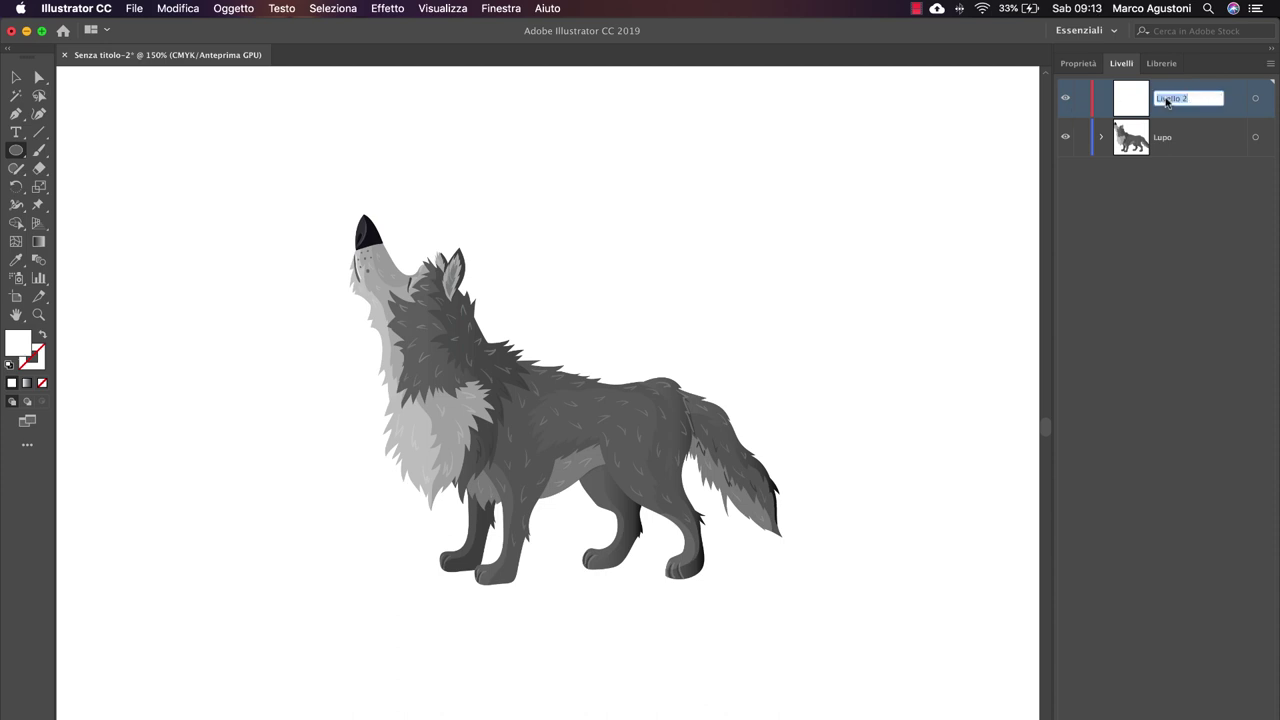
text(Ombra)
drag(1128, 110, 1130, 155)
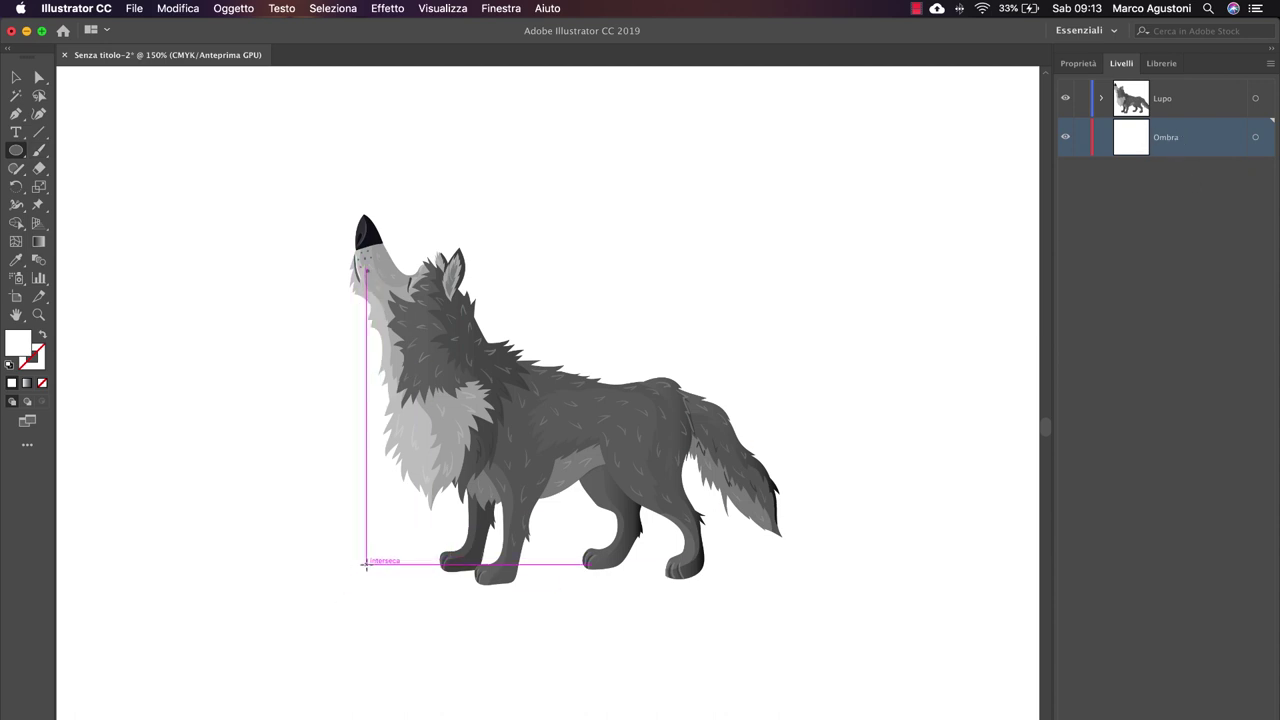
Step: Draw a flat ellipse under the wolf's paws, then resize it and nudge it into place
drag(370, 562, 784, 580)
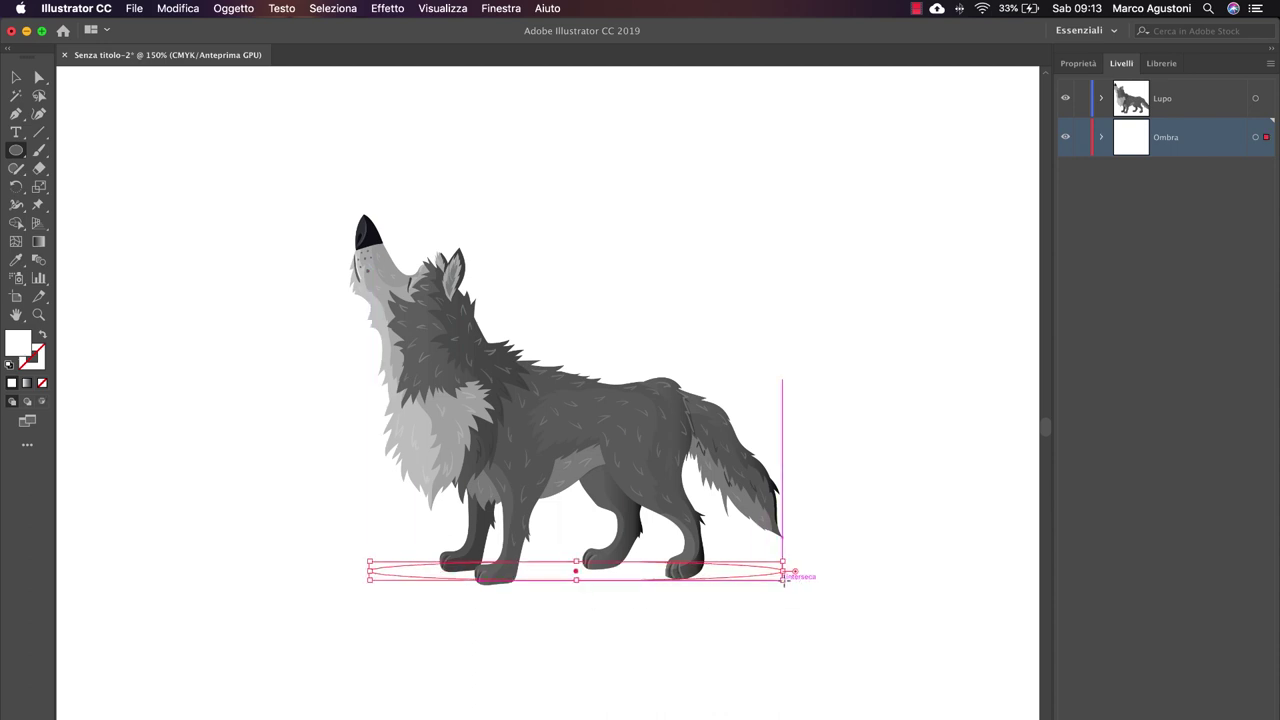
key(v)
drag(370, 571, 370, 571)
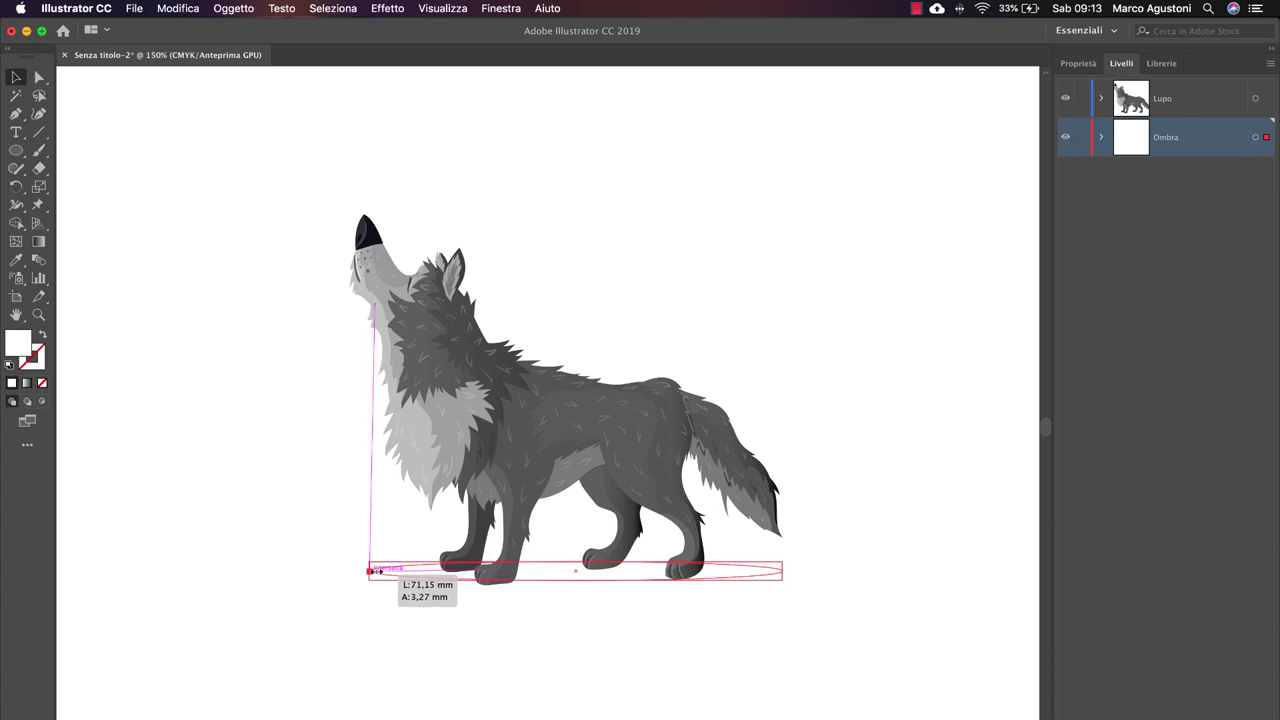
drag(576, 580, 577, 594)
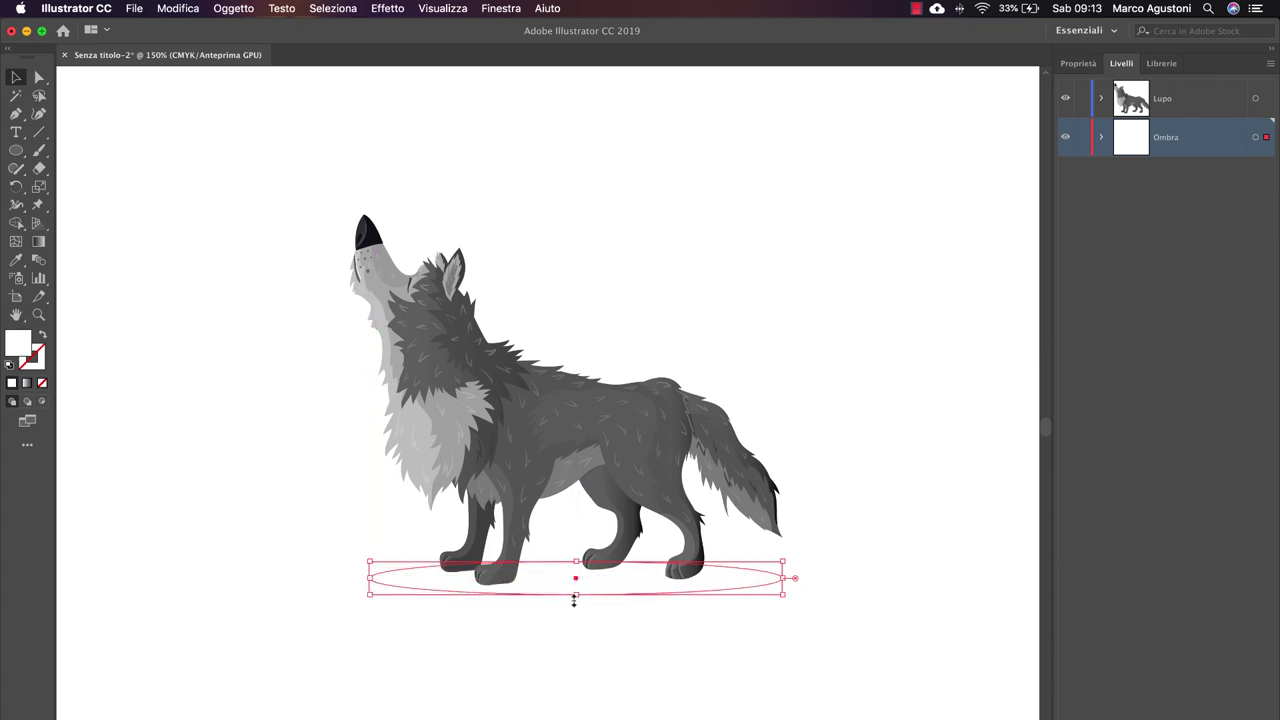
key(Up)
key(Up)
key(Up)
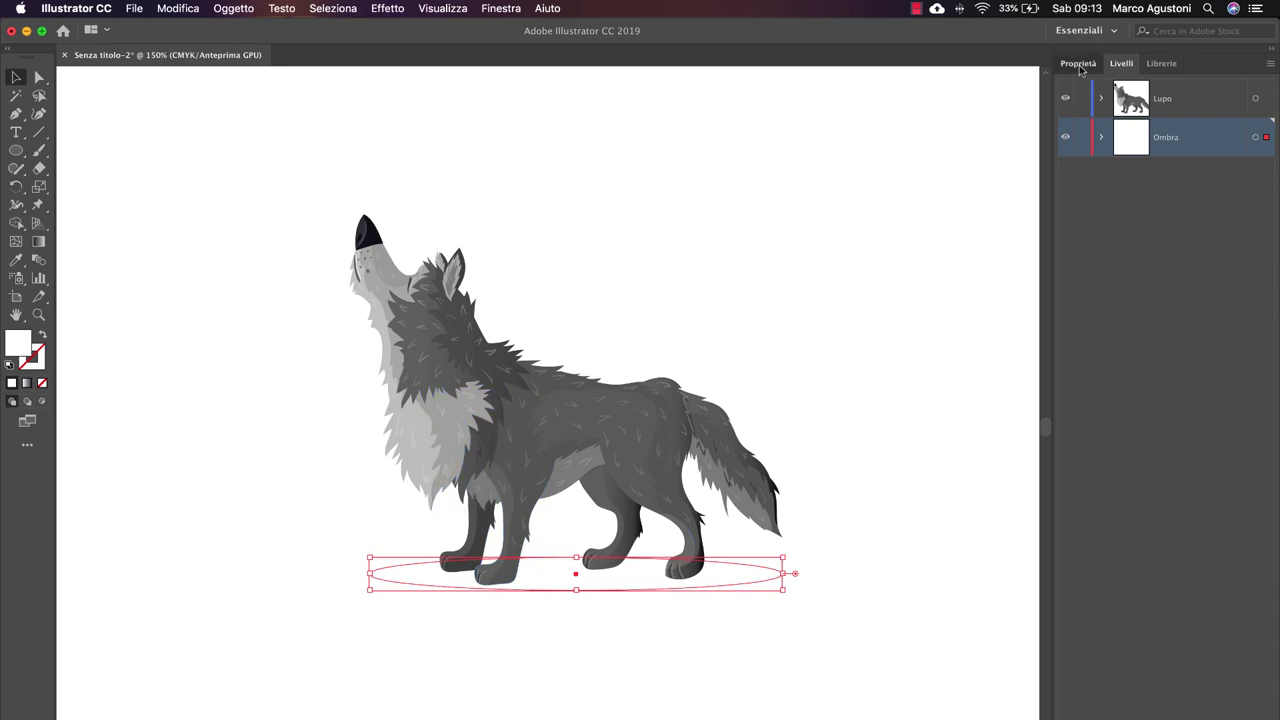
Step: Fill the shadow ellipse with a dark grey swatch and deselect it
click(1078, 63)
click(1103, 231)
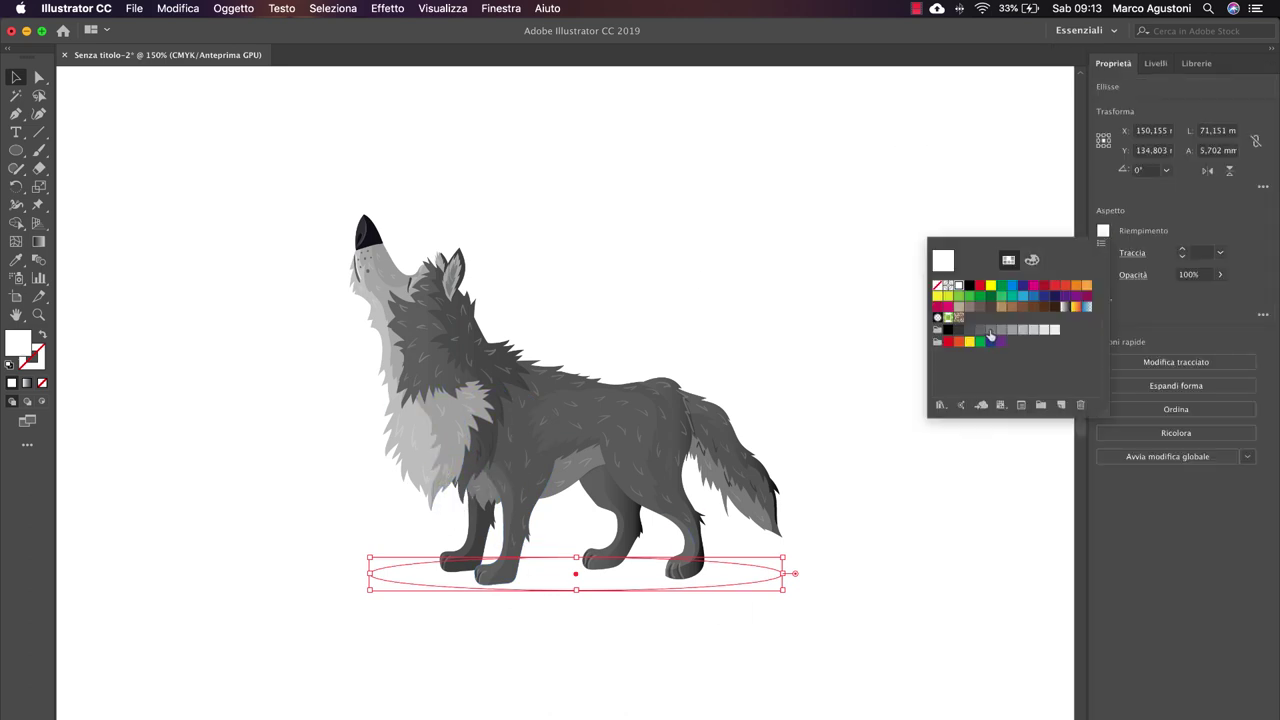
click(989, 330)
click(980, 330)
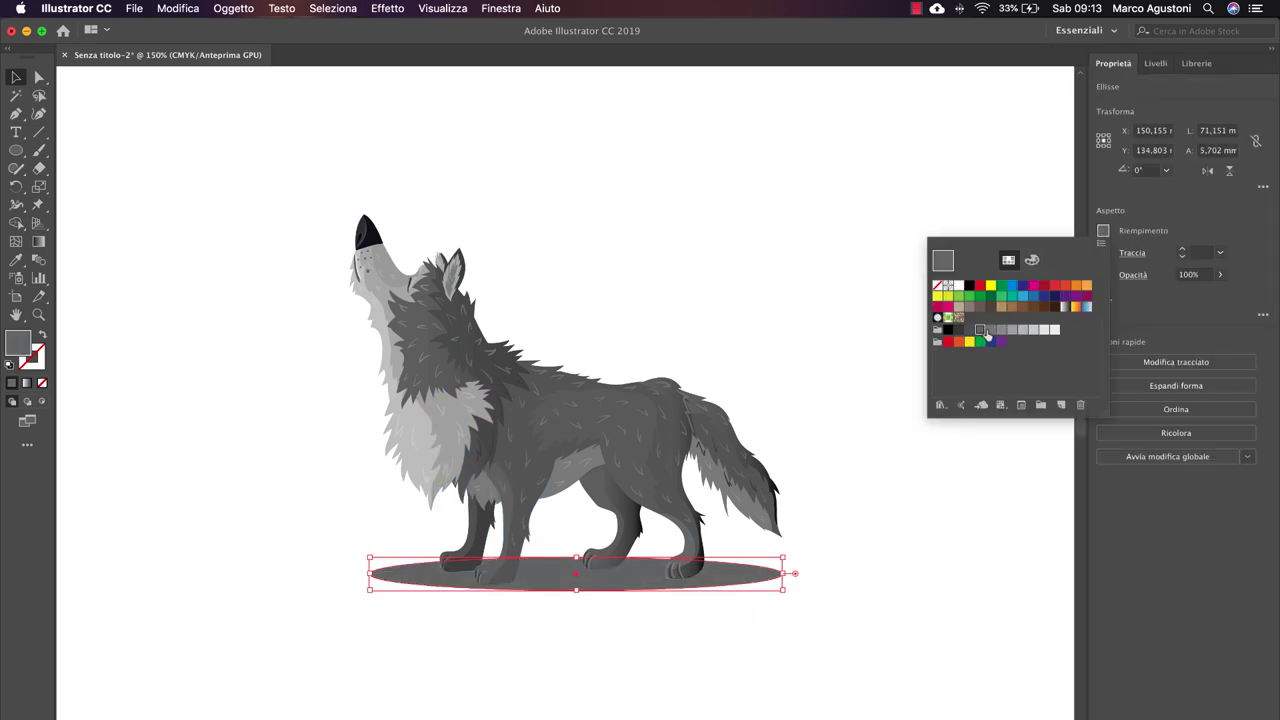
click(155, 150)
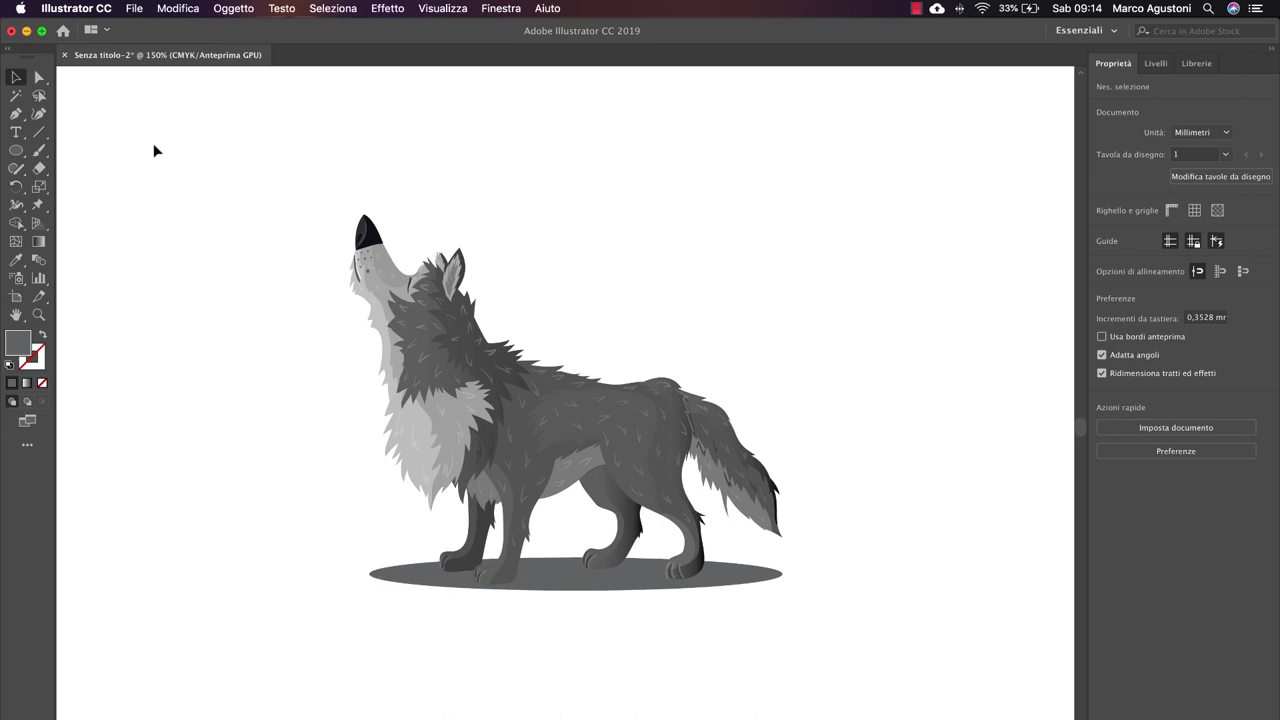
Step: Start a gradient mesh on the shadow ellipse with preview, 3 rows and 5 columns
click(394, 575)
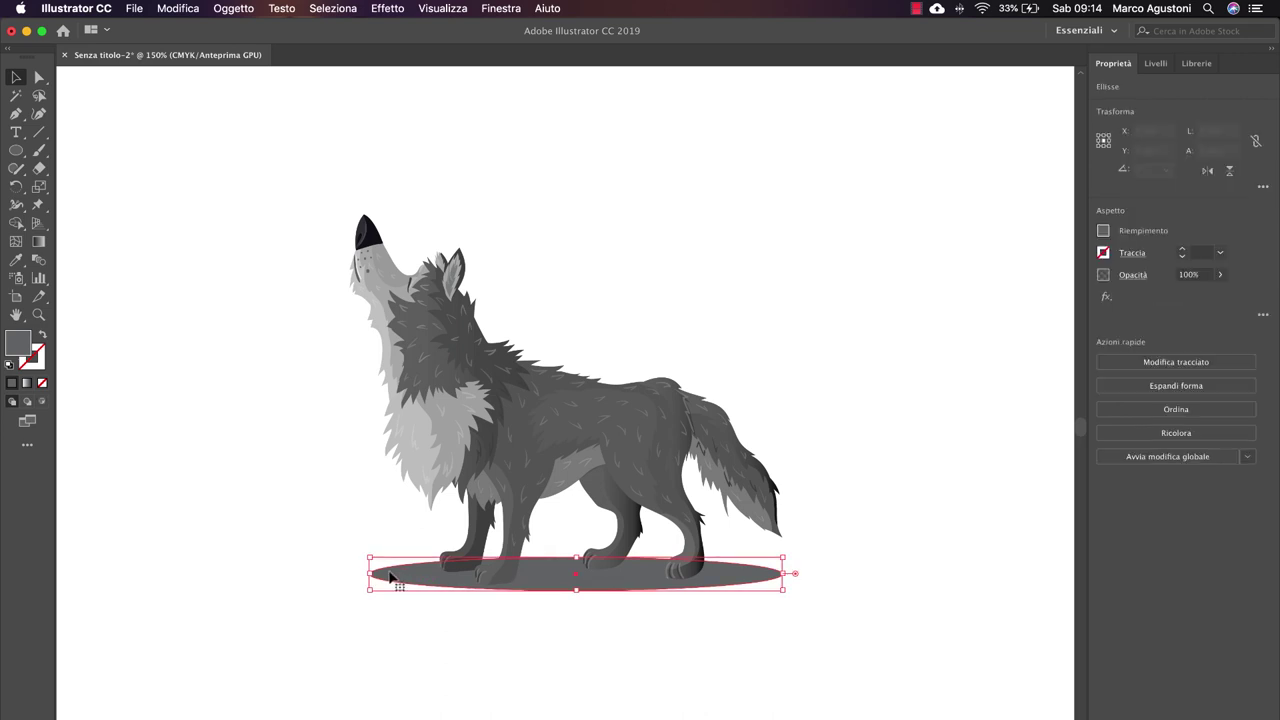
click(239, 10)
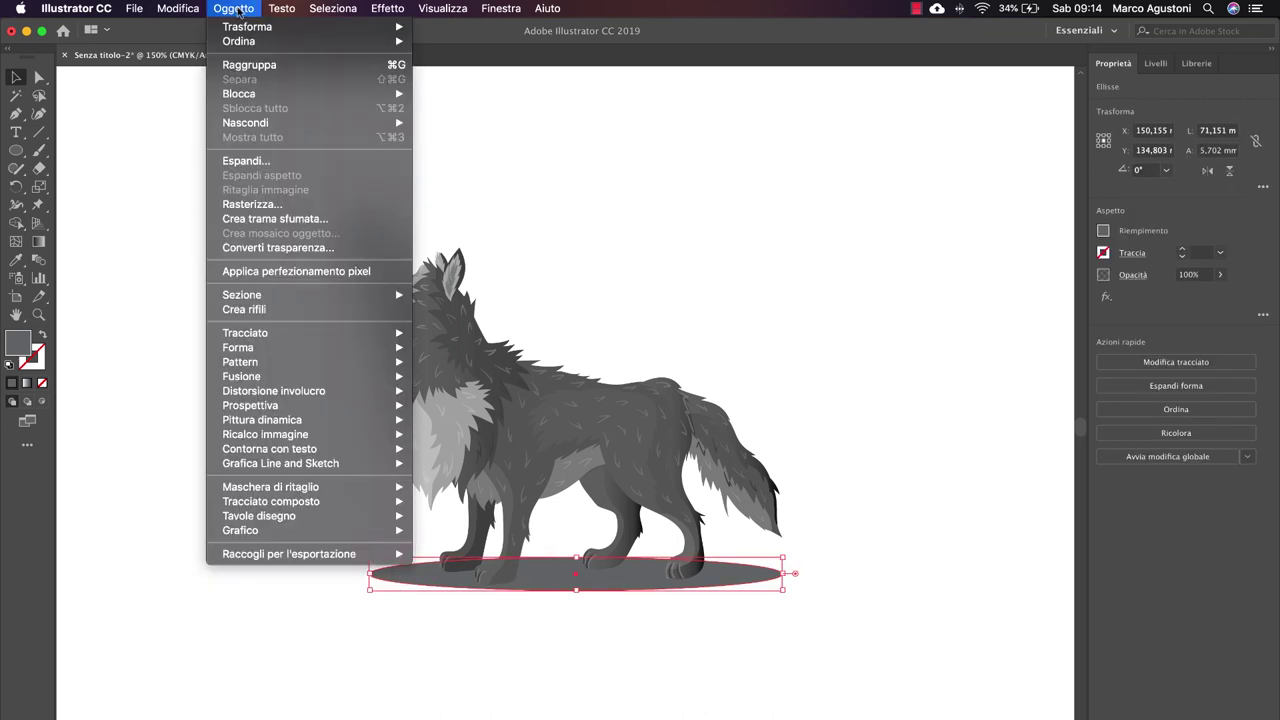
click(232, 219)
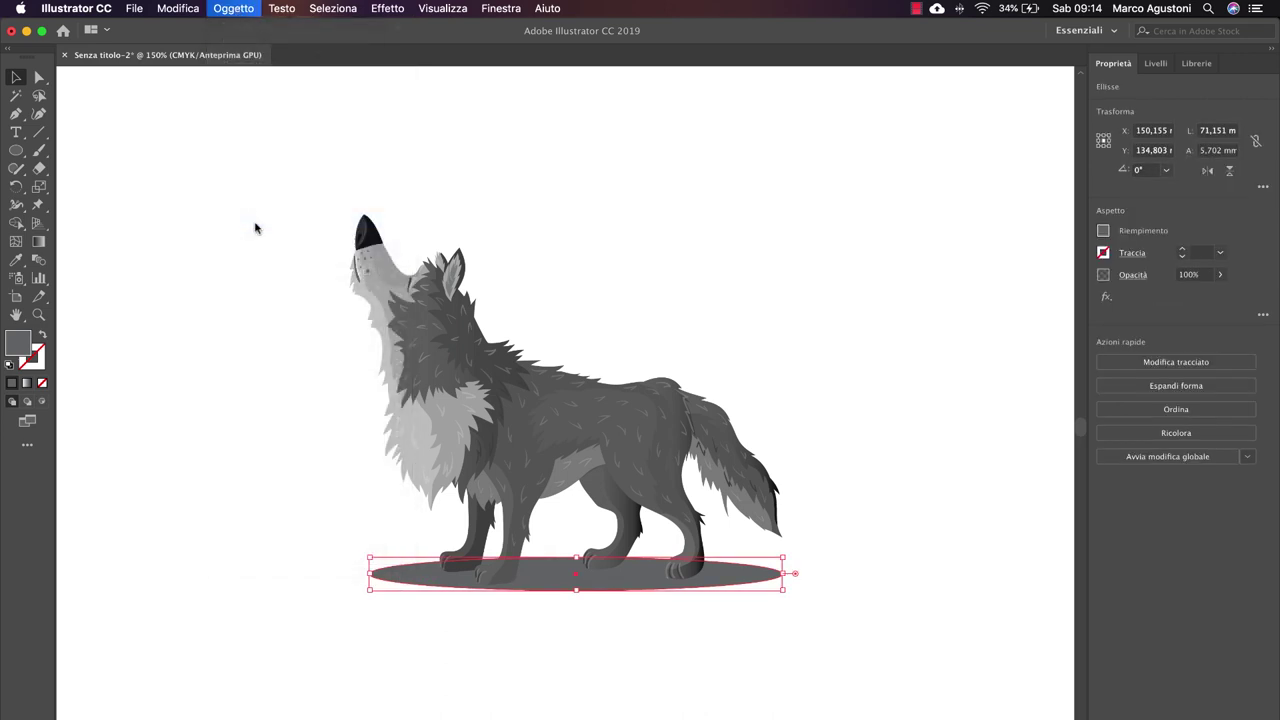
click(561, 235)
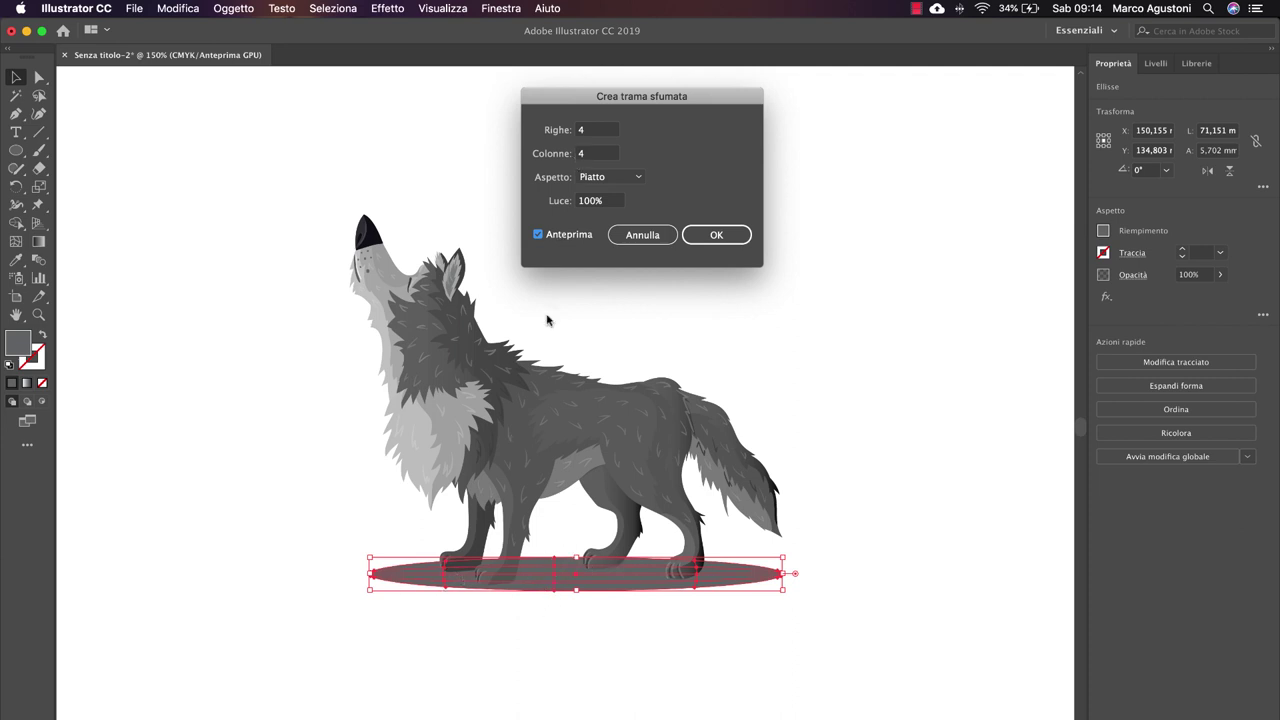
key(Tab)
text(3)
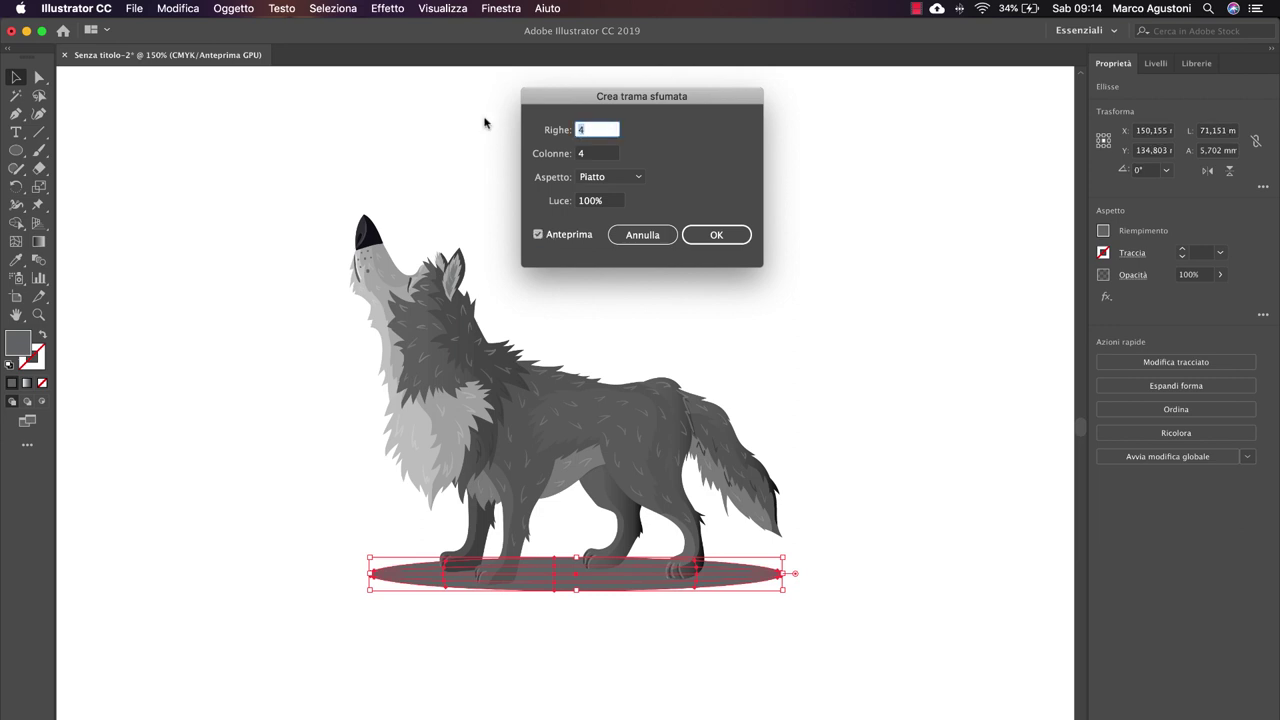
key(Tab)
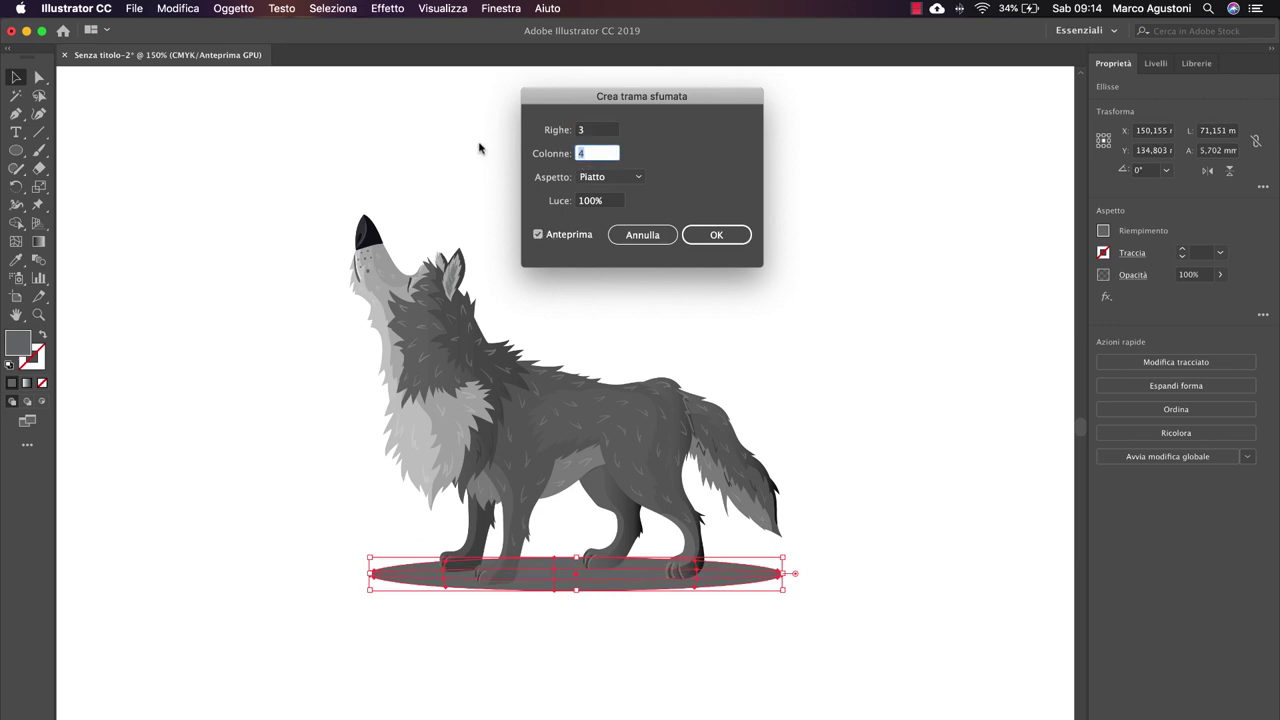
text(5)
Step: Set the mesh appearance to Flat with 100% light, and create the mesh
key(Tab)
key(Down)
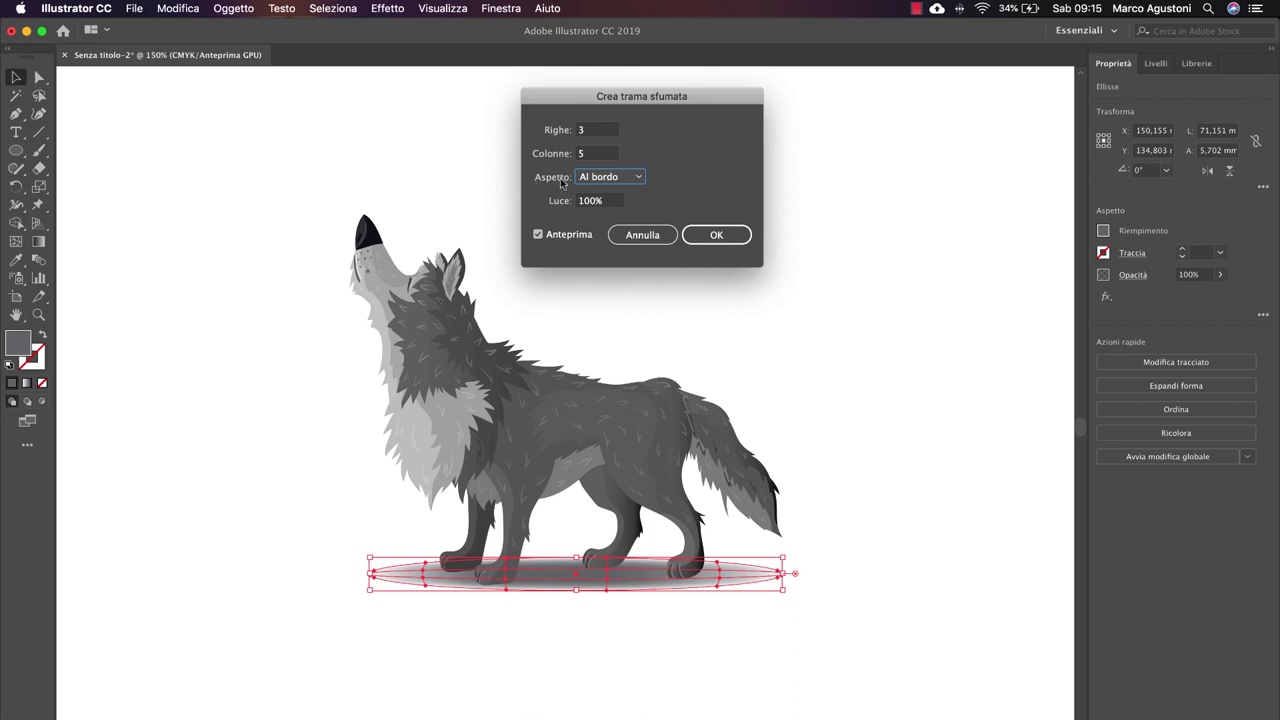
click(597, 182)
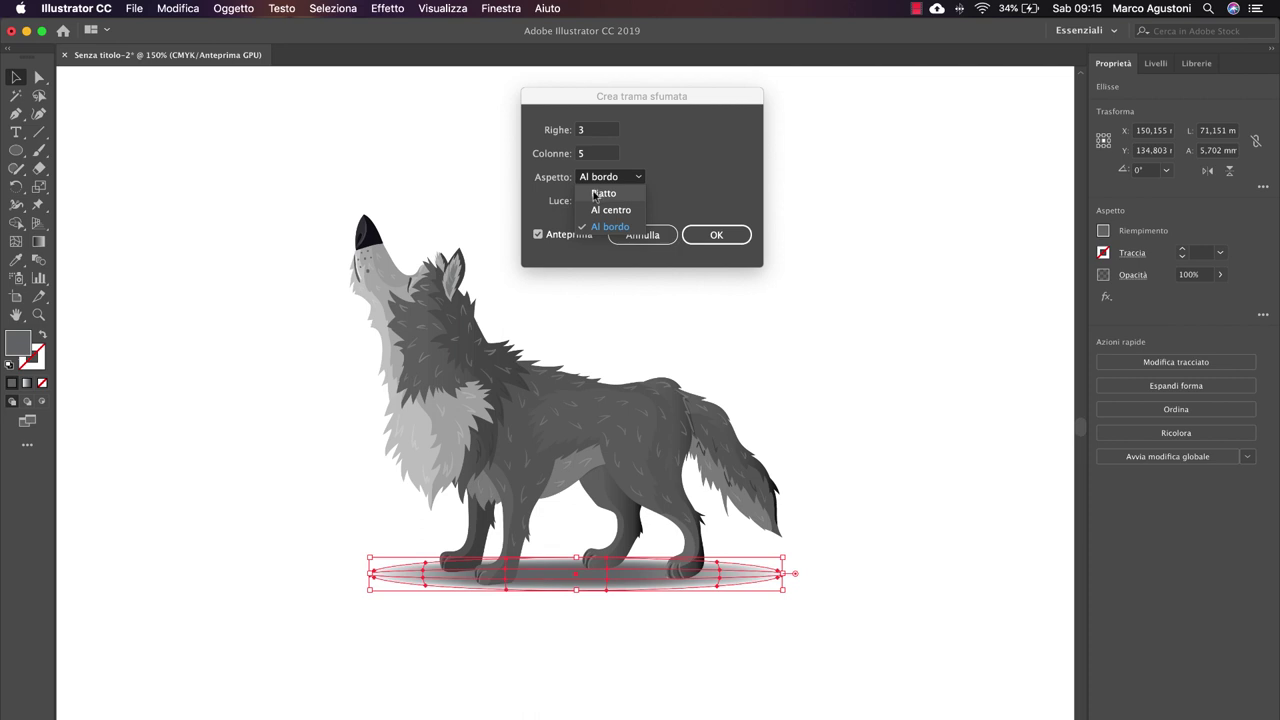
click(595, 194)
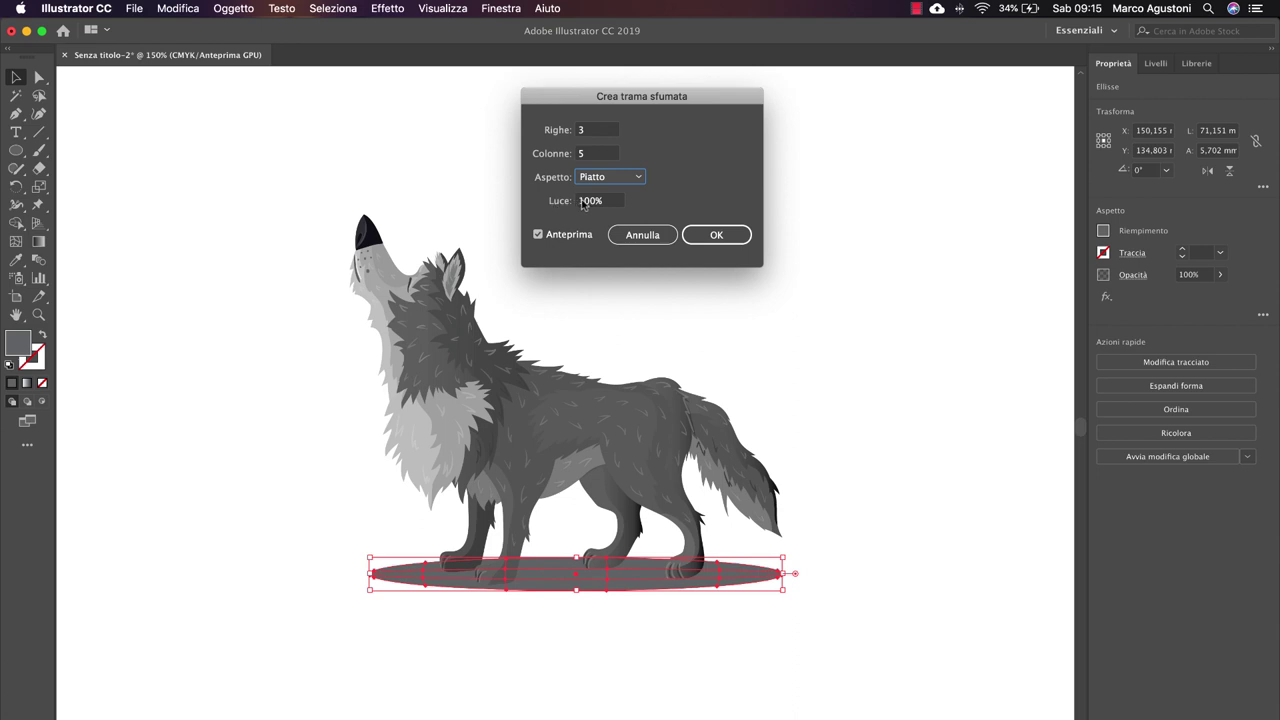
key(Tab)
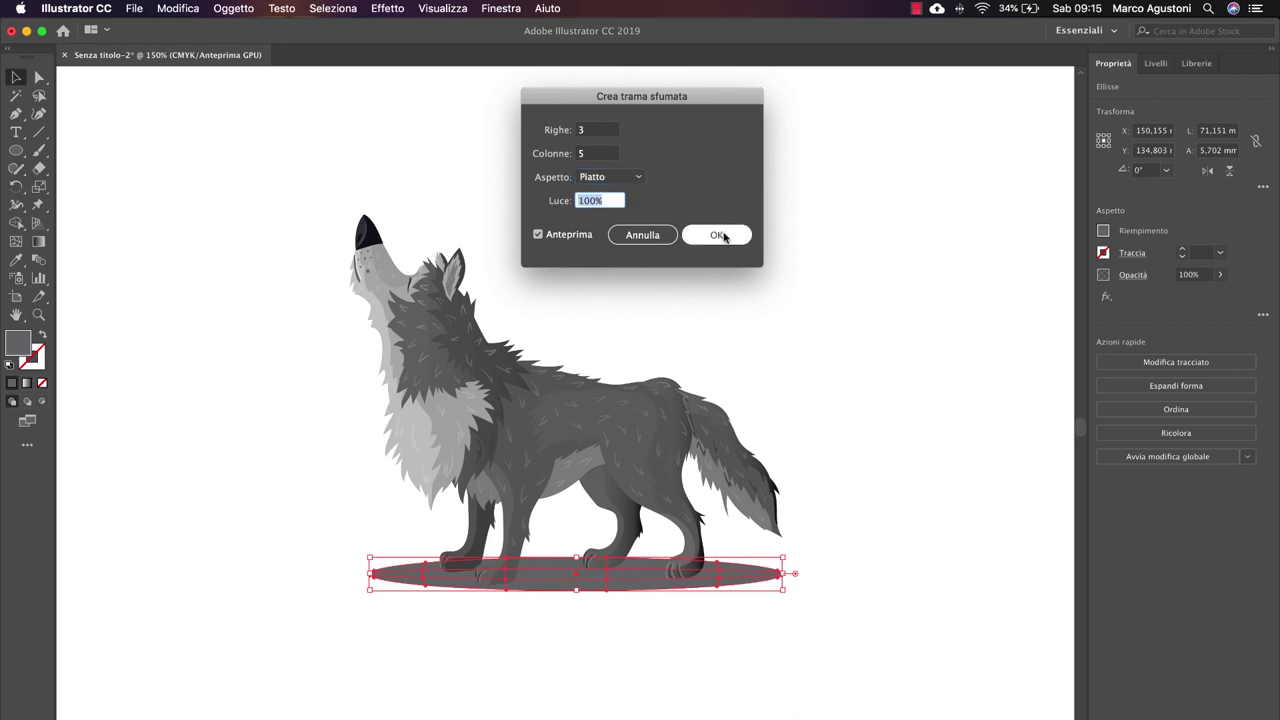
click(718, 235)
click(841, 271)
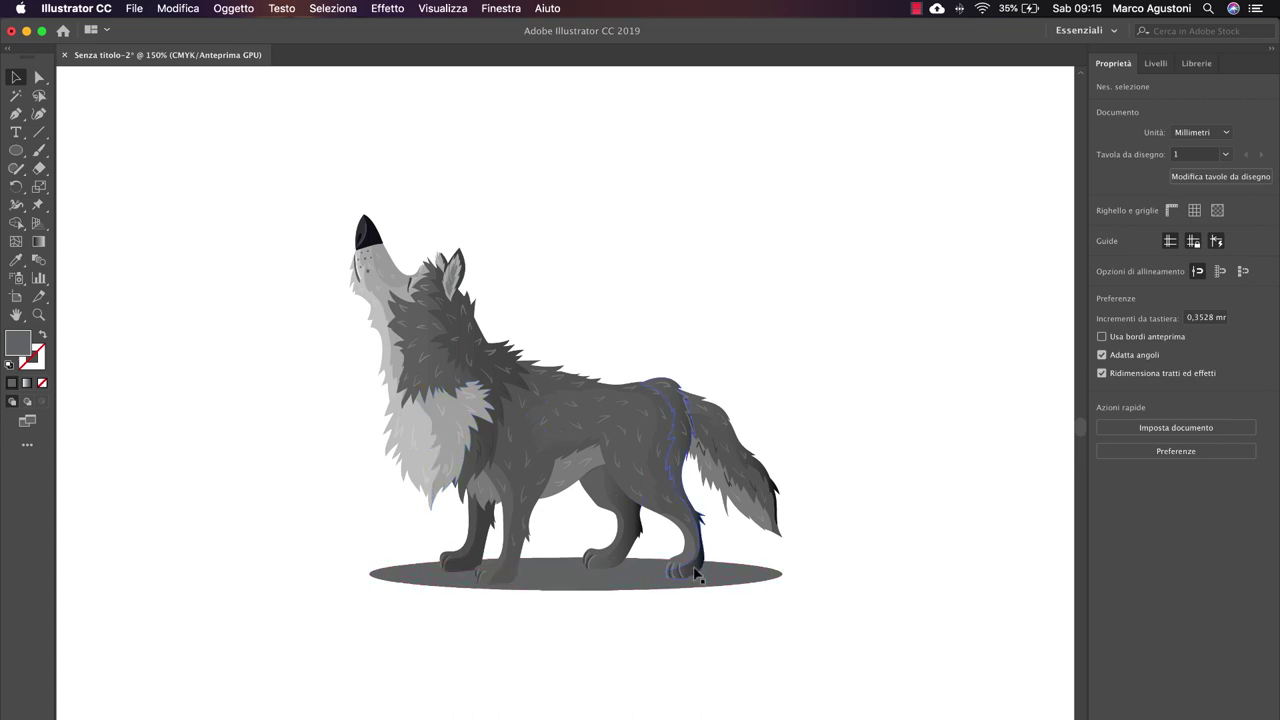
Step: Color the shadow mesh's left-end points white using the Swatches panel placed beside the wolf
scroll(686, 571, up, 3)
click(380, 517)
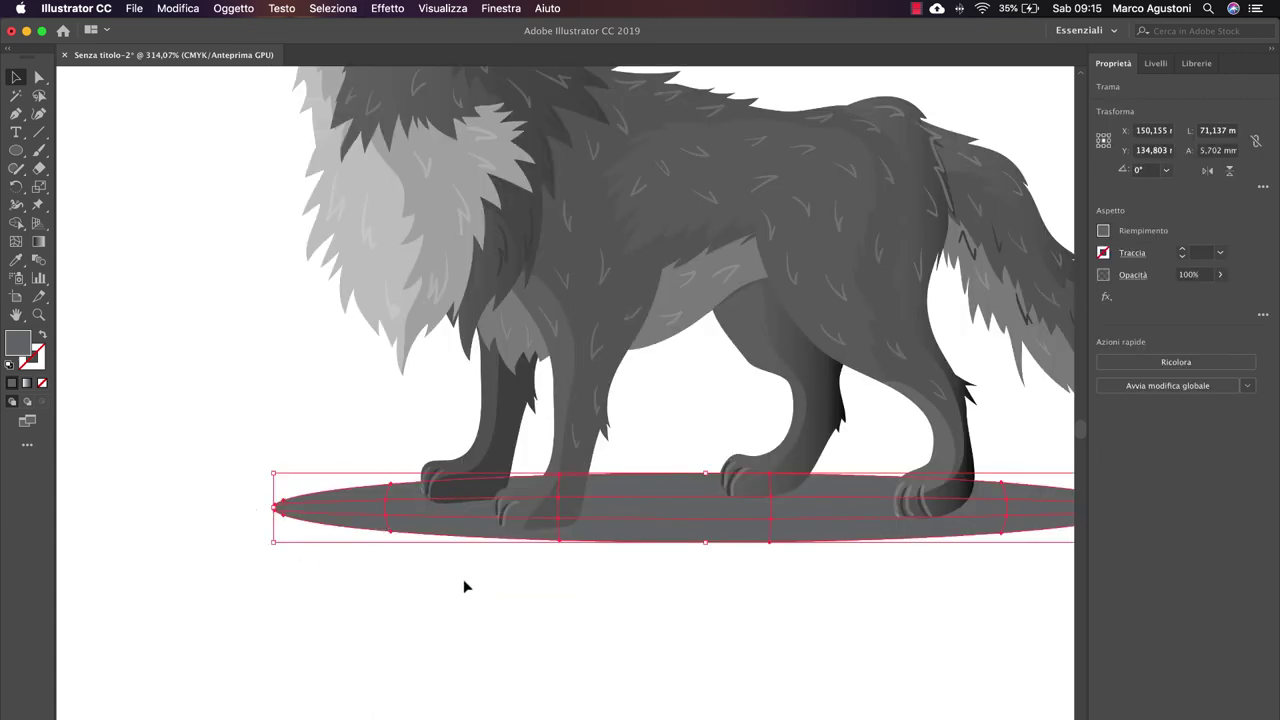
click(39, 77)
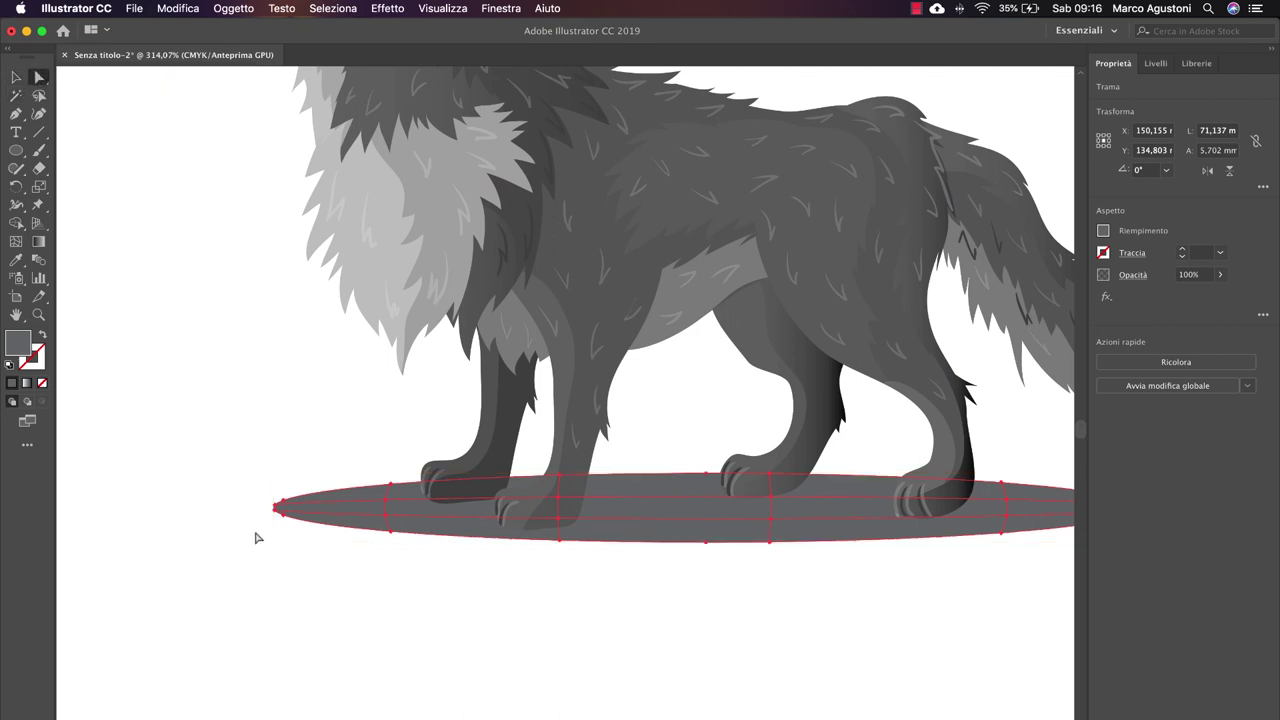
drag(256, 480, 300, 547)
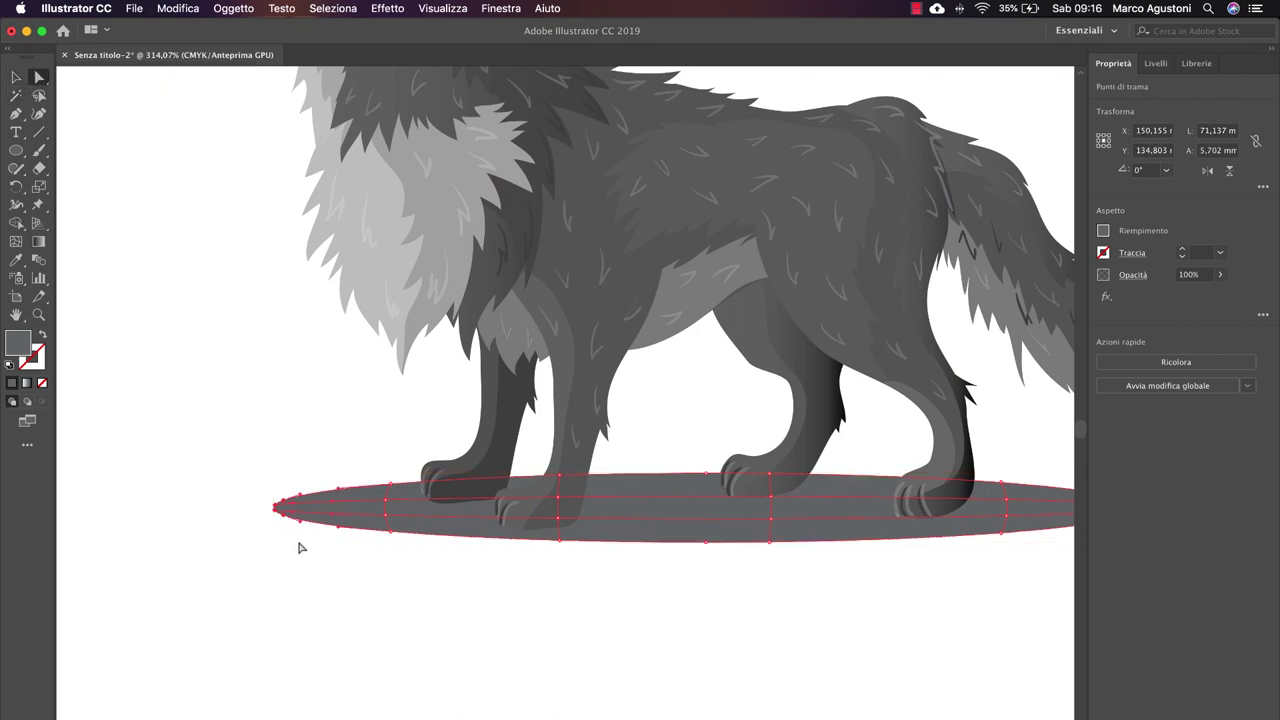
click(524, 7)
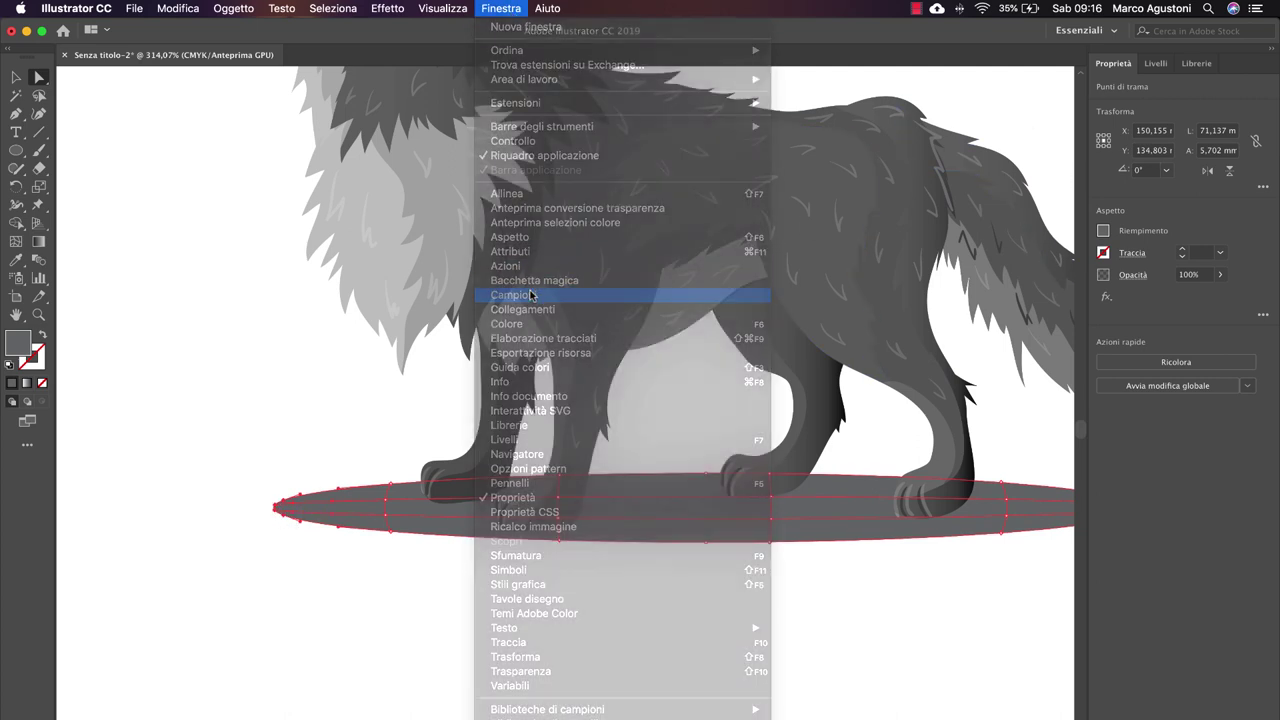
click(531, 295)
drag(754, 143, 188, 88)
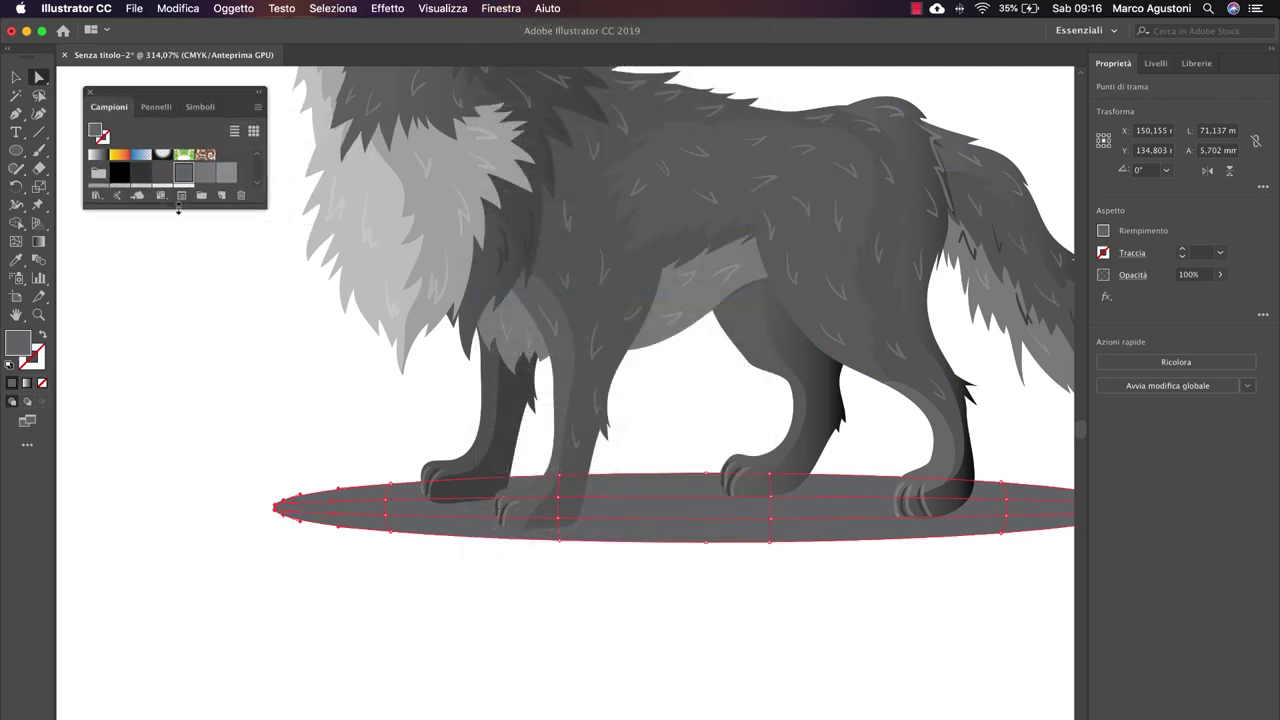
drag(178, 209, 156, 431)
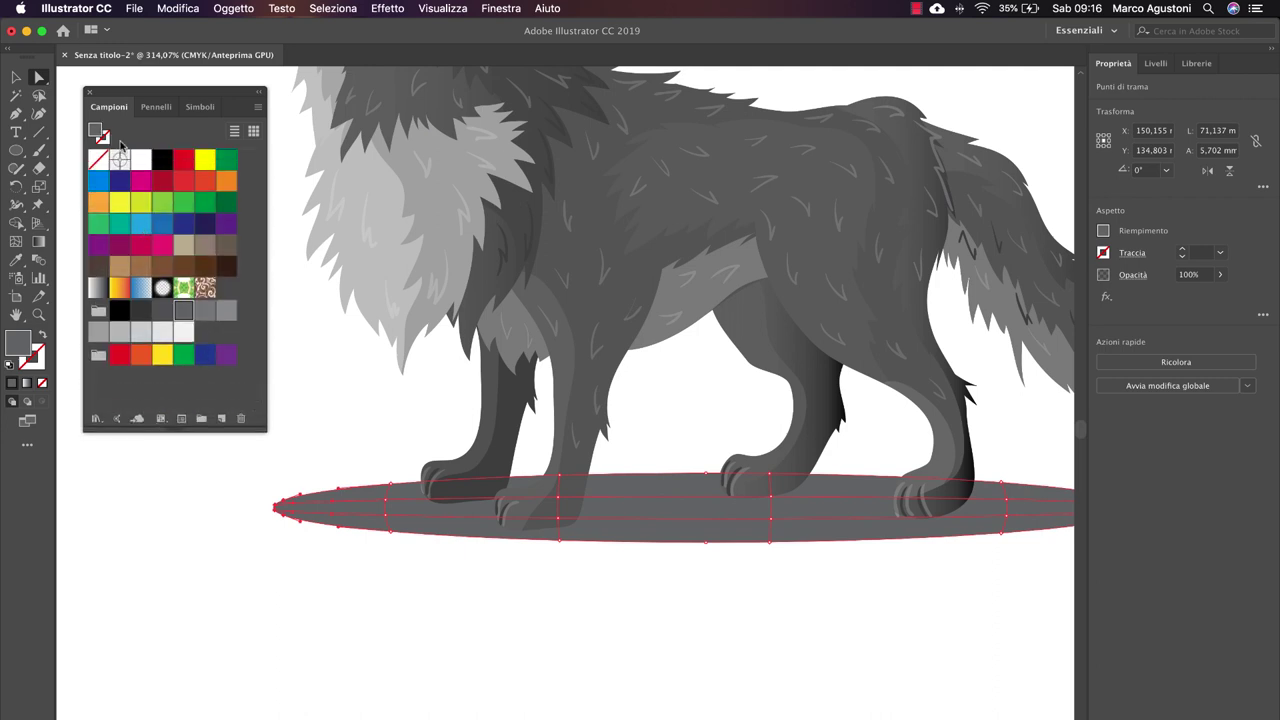
click(141, 160)
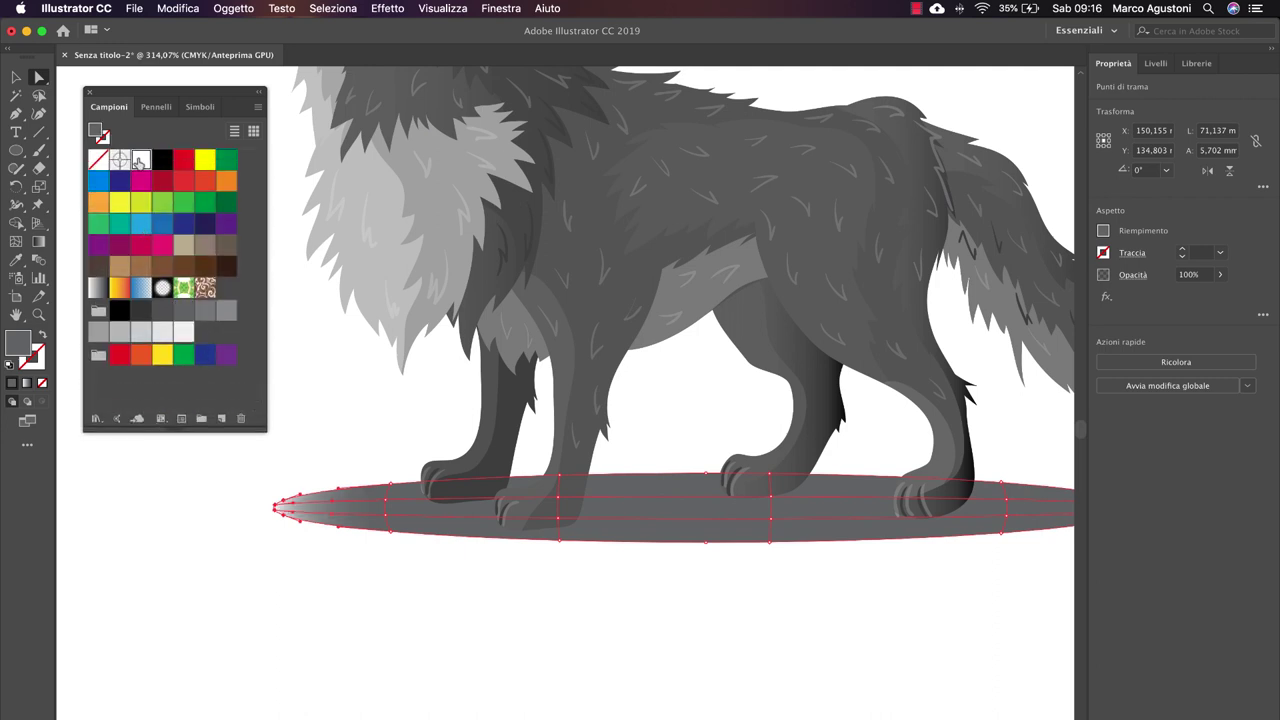
Step: Select more mesh points along the shadow's left side and color them white
click(267, 525)
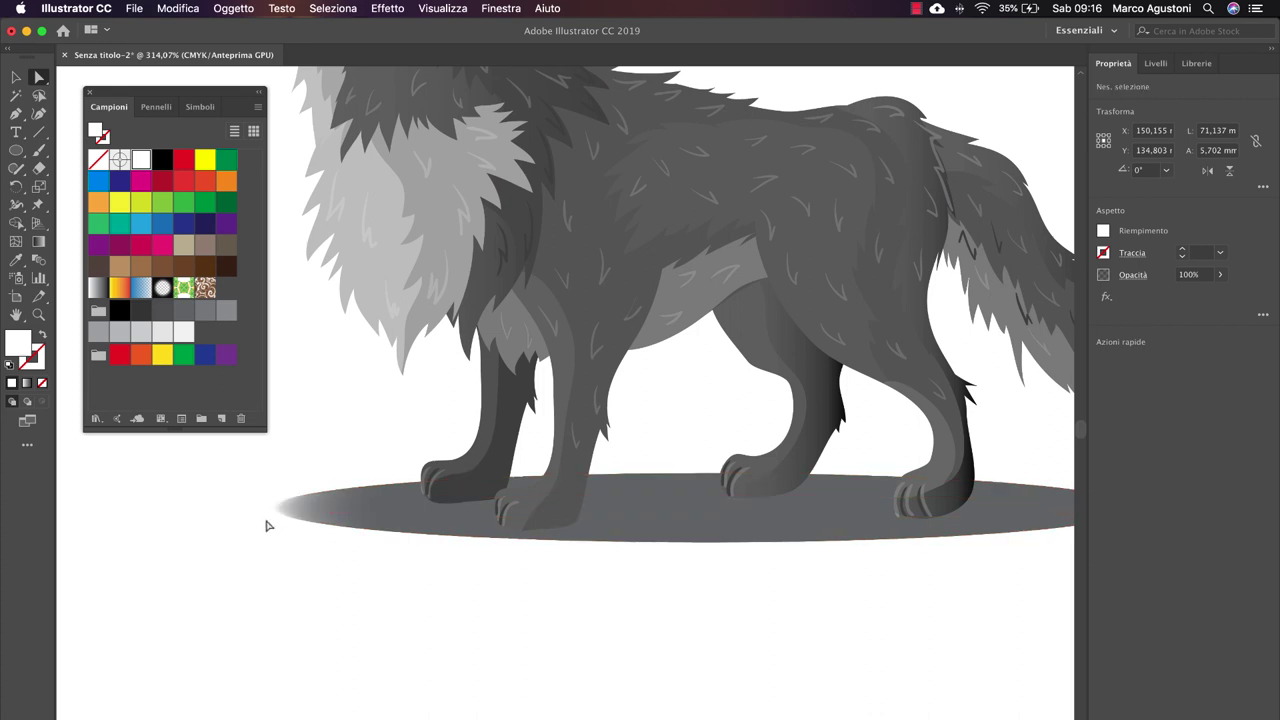
drag(363, 546, 393, 531)
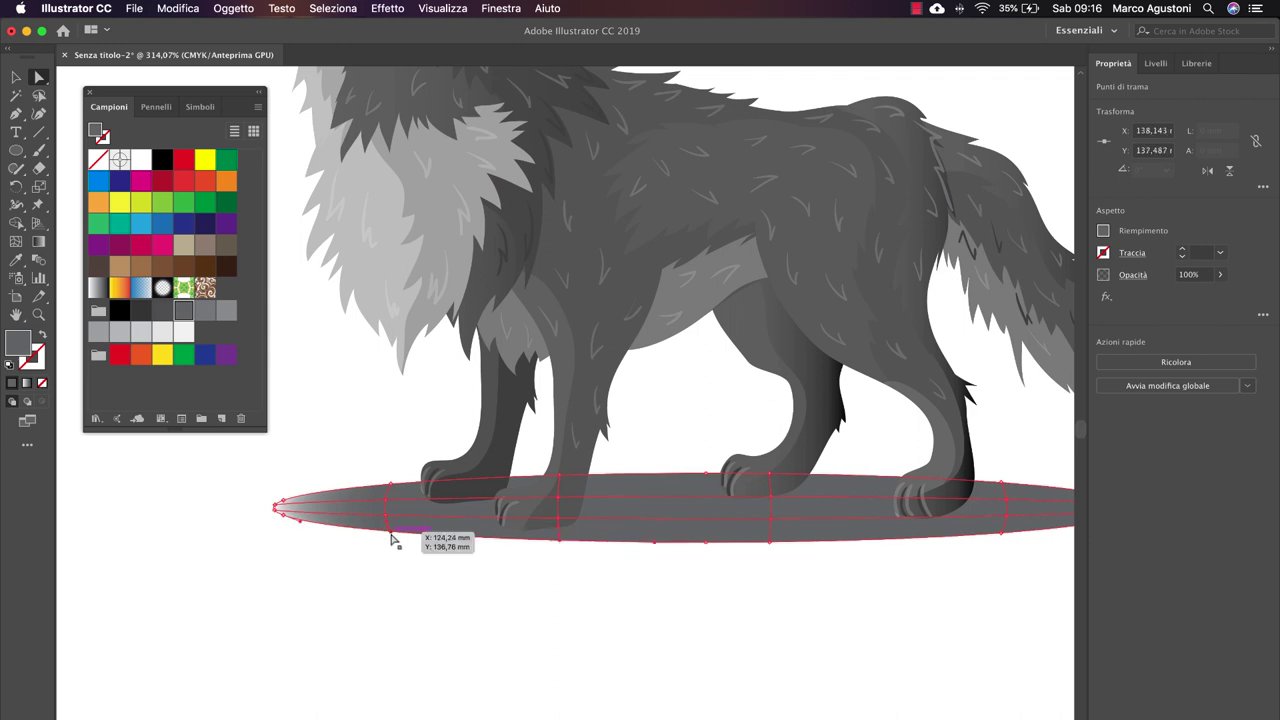
drag(394, 534, 578, 555)
scroll(578, 555, right, 5)
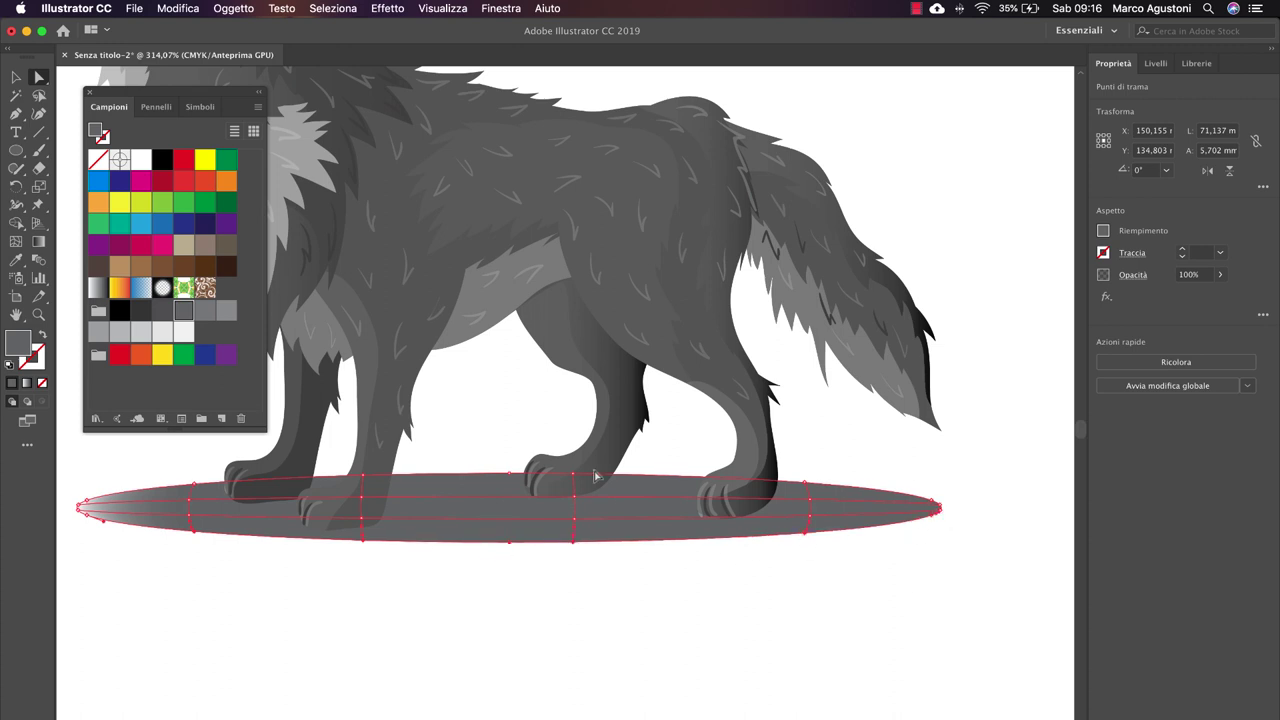
click(141, 160)
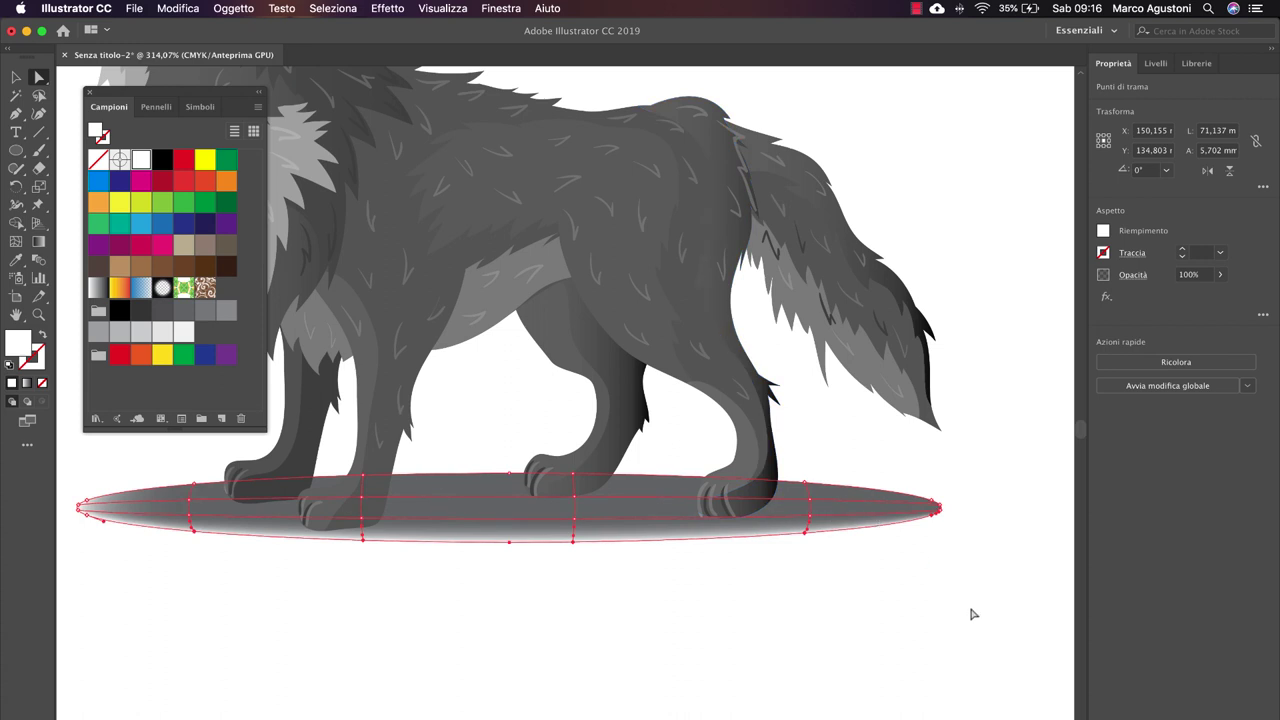
Step: Whiten the shadow's right-tip points, then select the far front leg paths
drag(1003, 597, 913, 485)
click(141, 160)
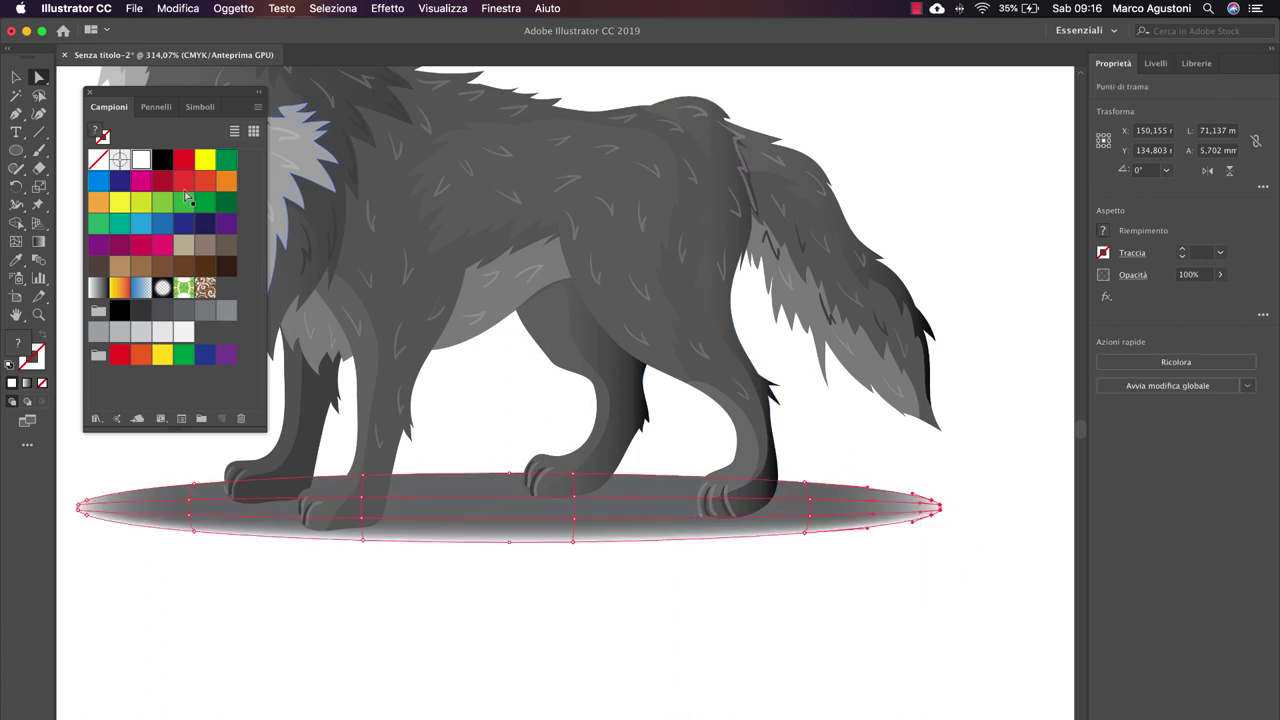
shift+click(588, 481)
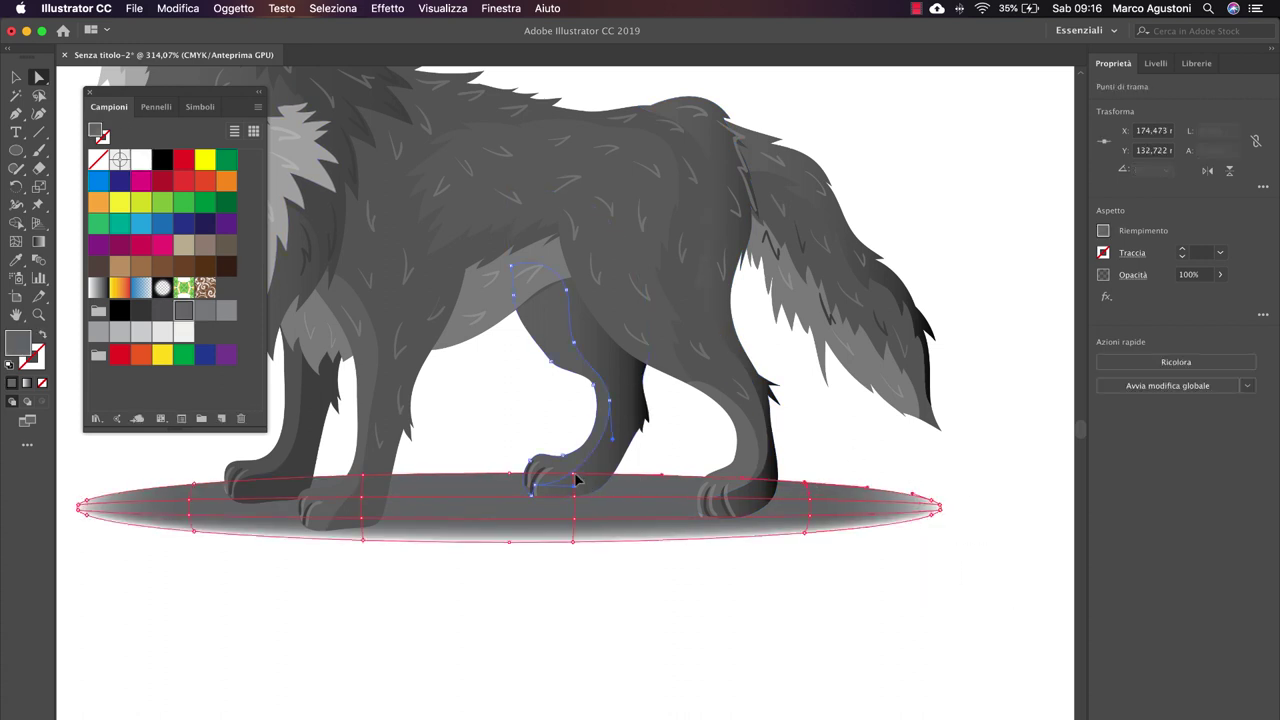
shift+click(533, 487)
Step: Give the wolf's far leg paths a pale white fill
shift+click(366, 485)
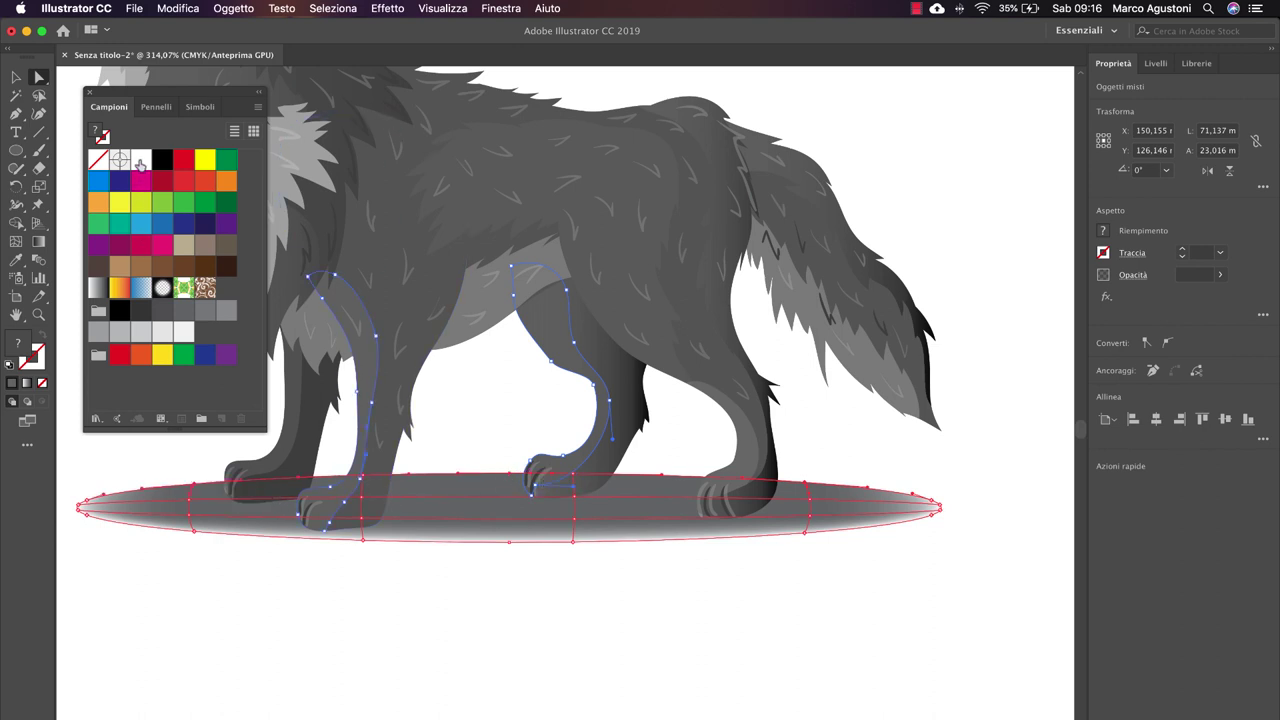
click(141, 161)
click(230, 715)
click(437, 517)
click(560, 420)
Step: Lock the Lupo wolf layer in the Layers panel
key(v)
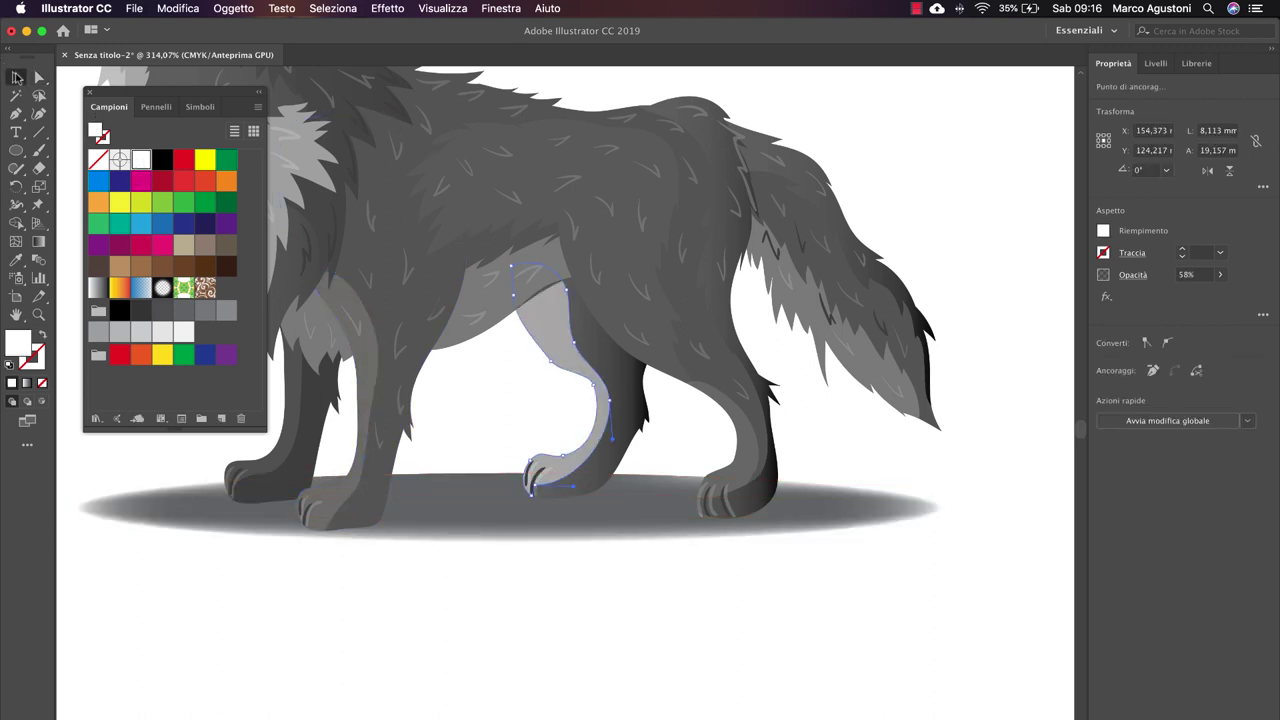
click(1157, 63)
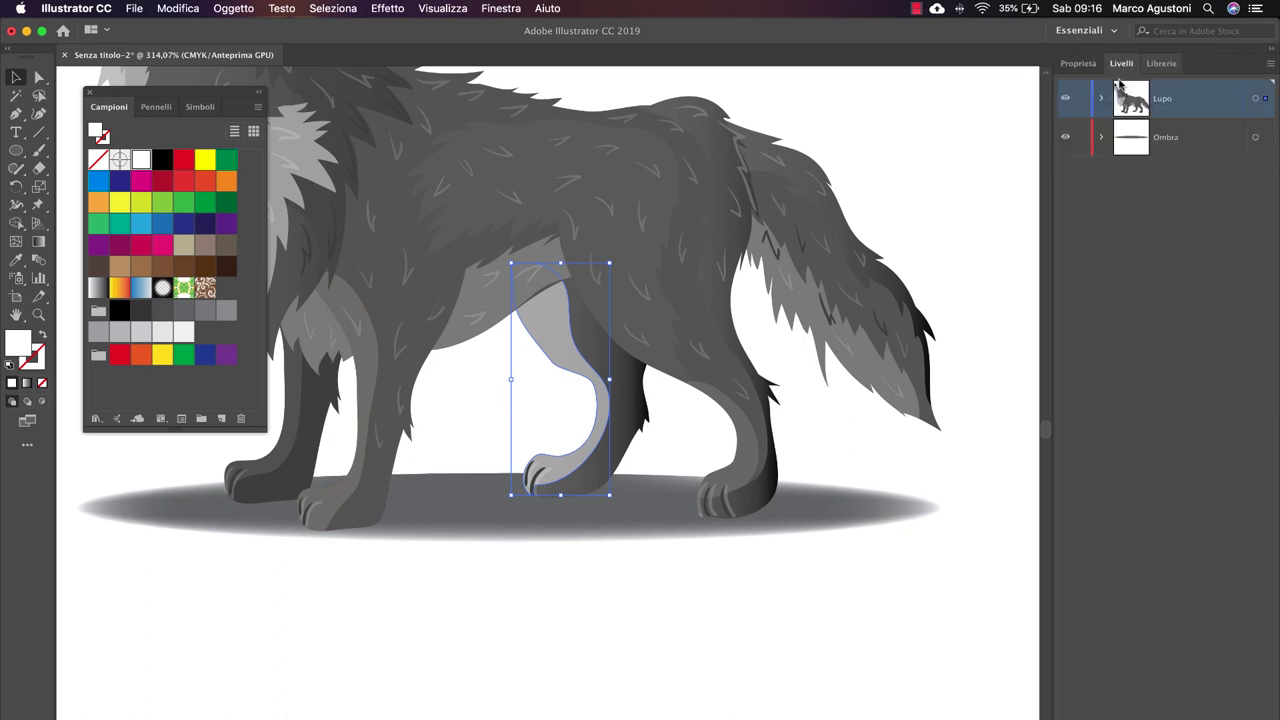
click(1081, 98)
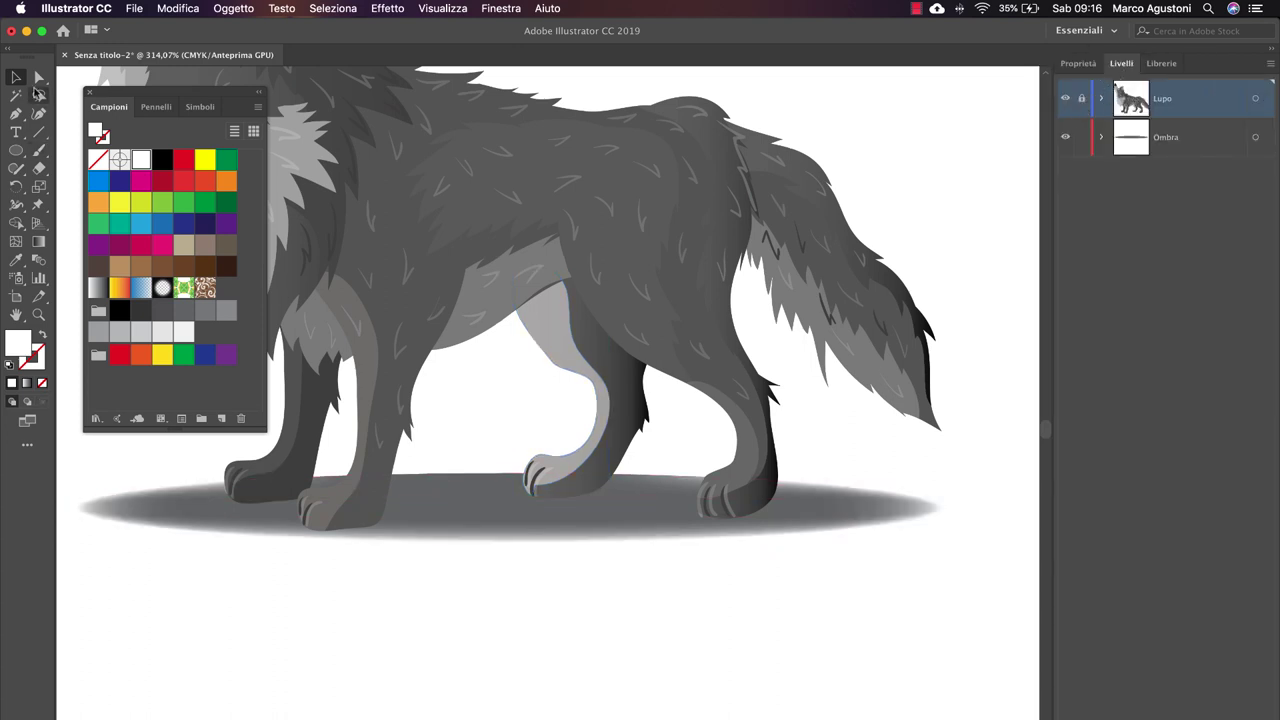
Step: Color a shadow mesh point grey with Direct Selection, then reselect the shadow
key(a)
click(660, 490)
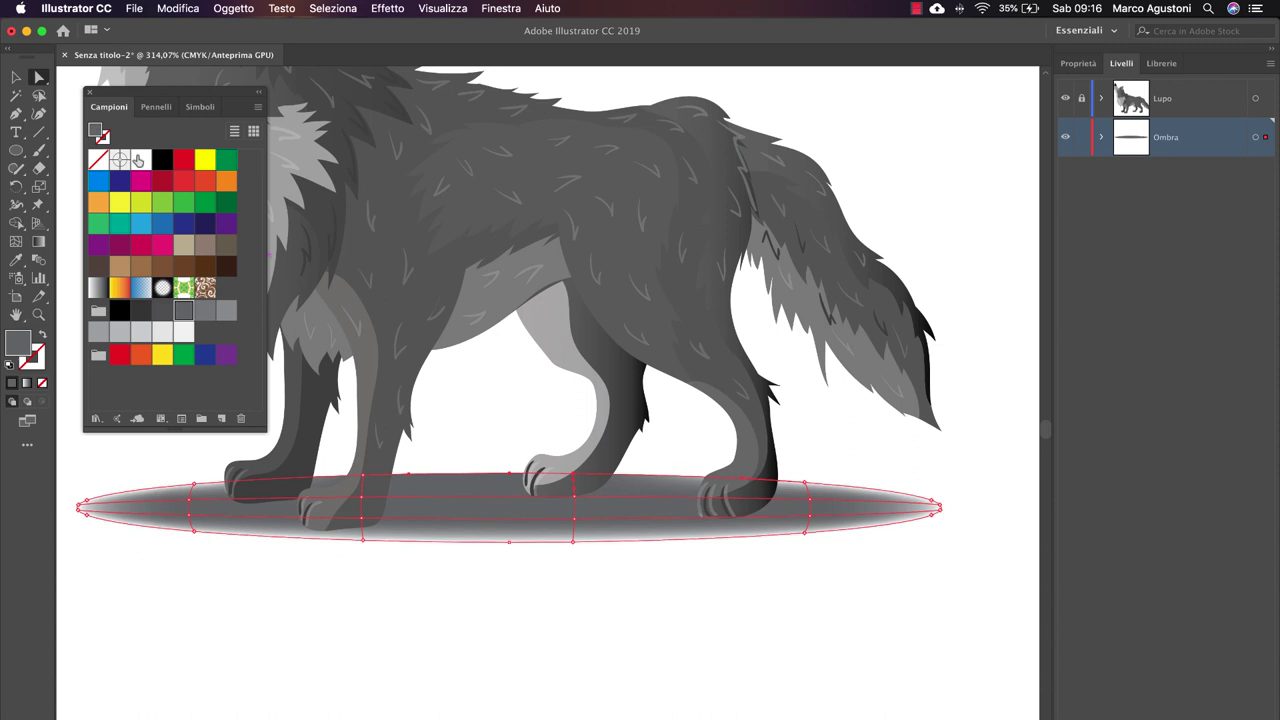
click(184, 310)
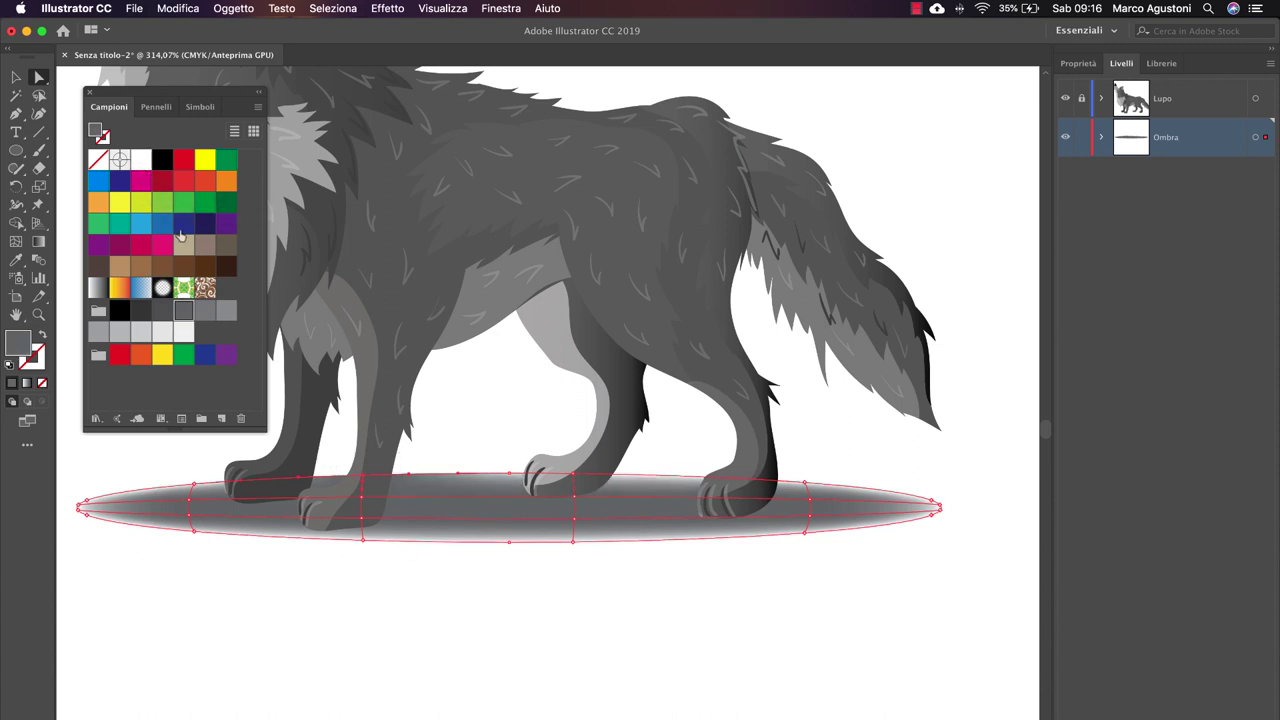
click(138, 163)
click(177, 471)
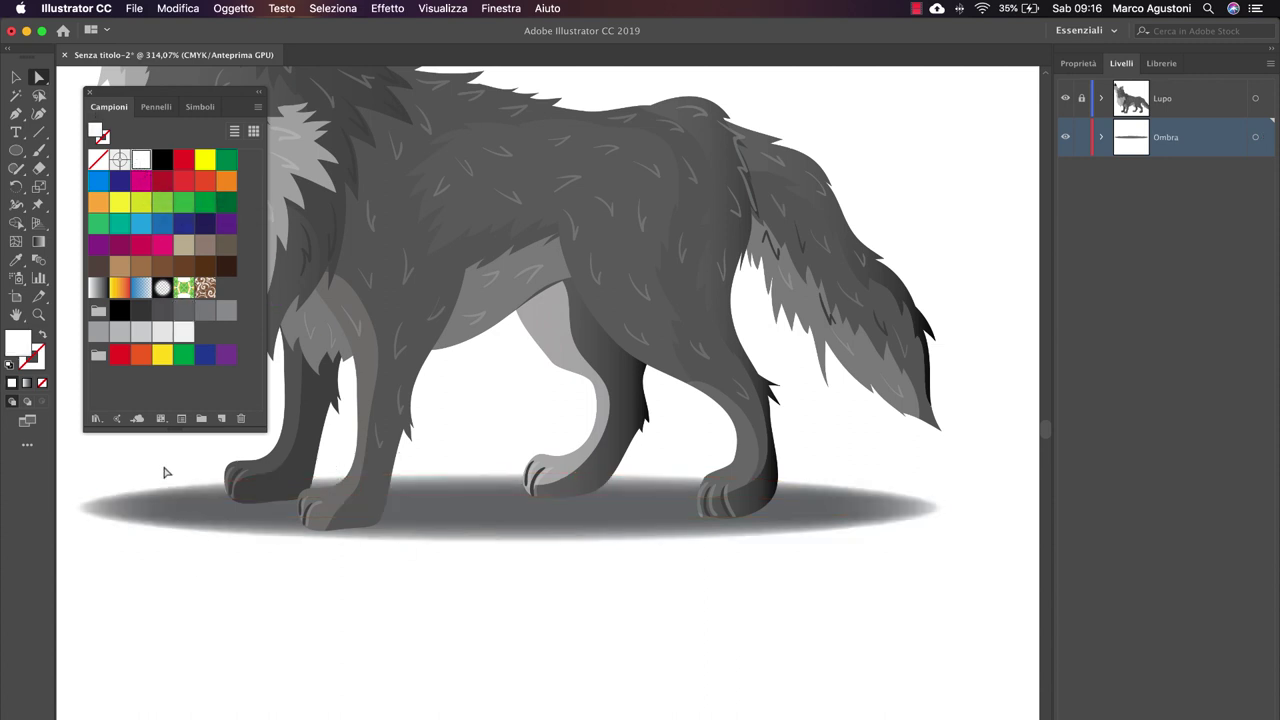
click(370, 530)
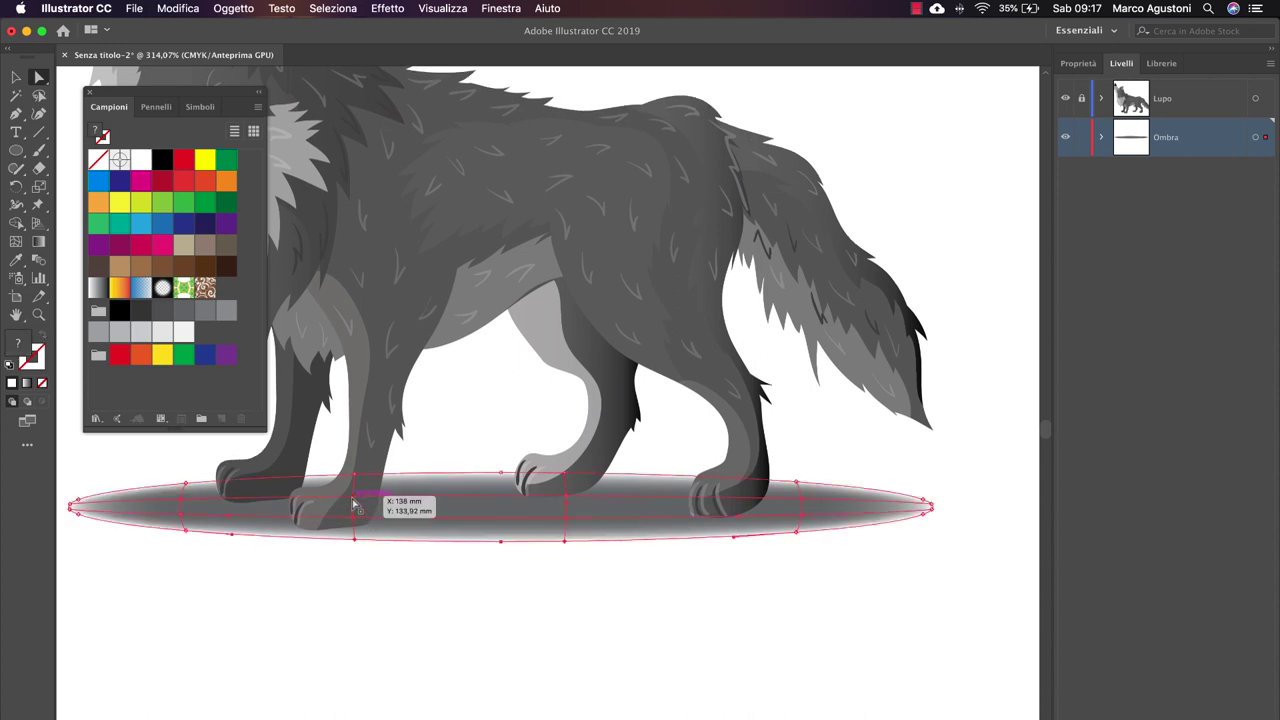
Step: Move and darken a mesh point under the front paw, and pull the left tip inward
click(344, 512)
click(352, 503)
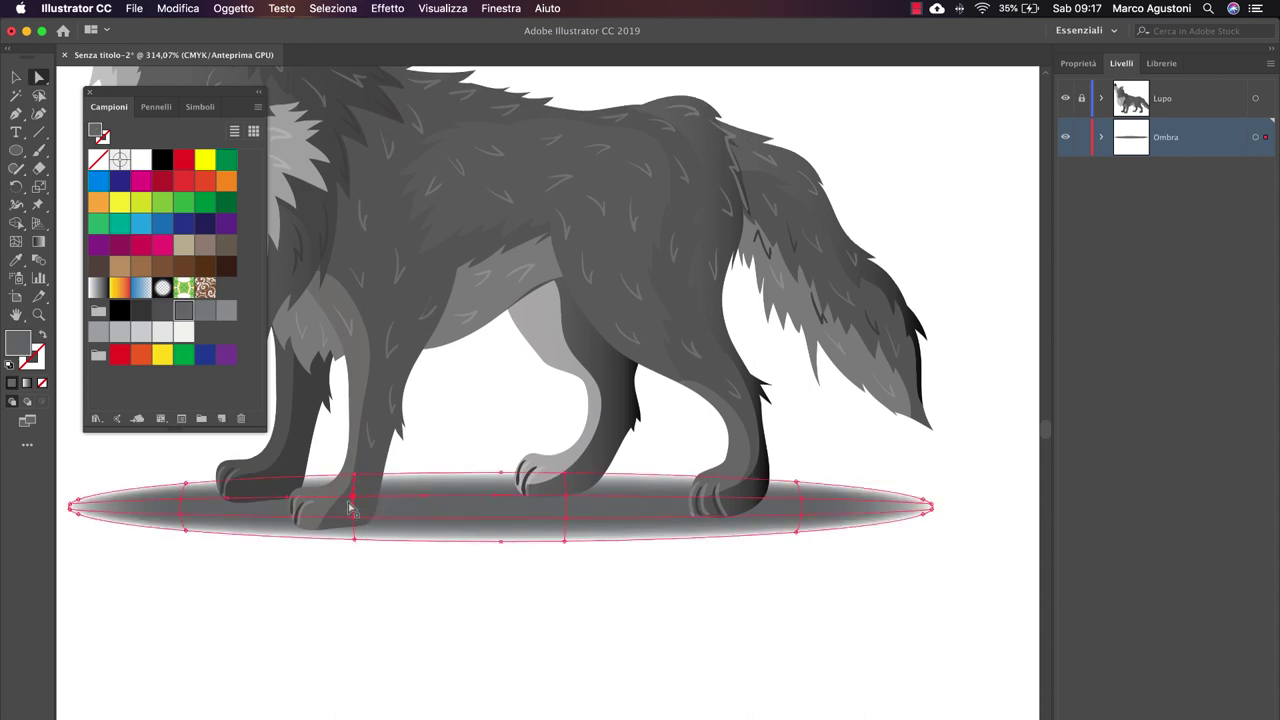
drag(358, 505, 395, 513)
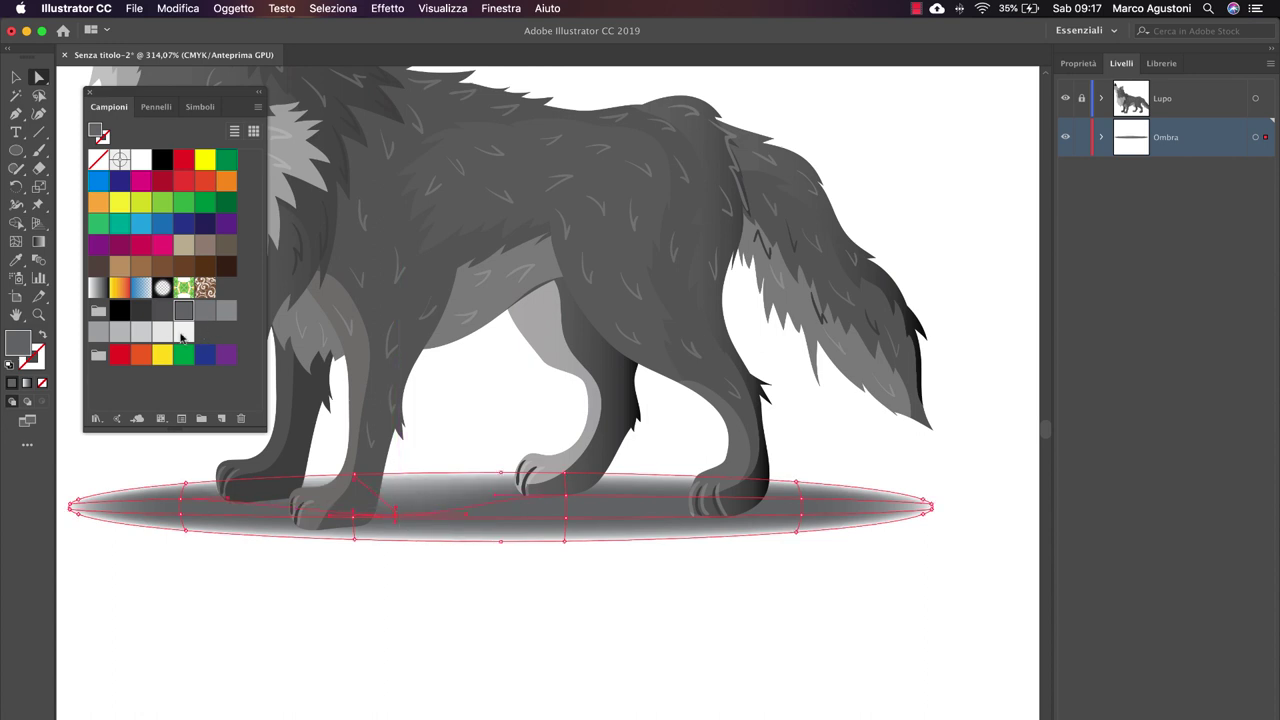
click(166, 312)
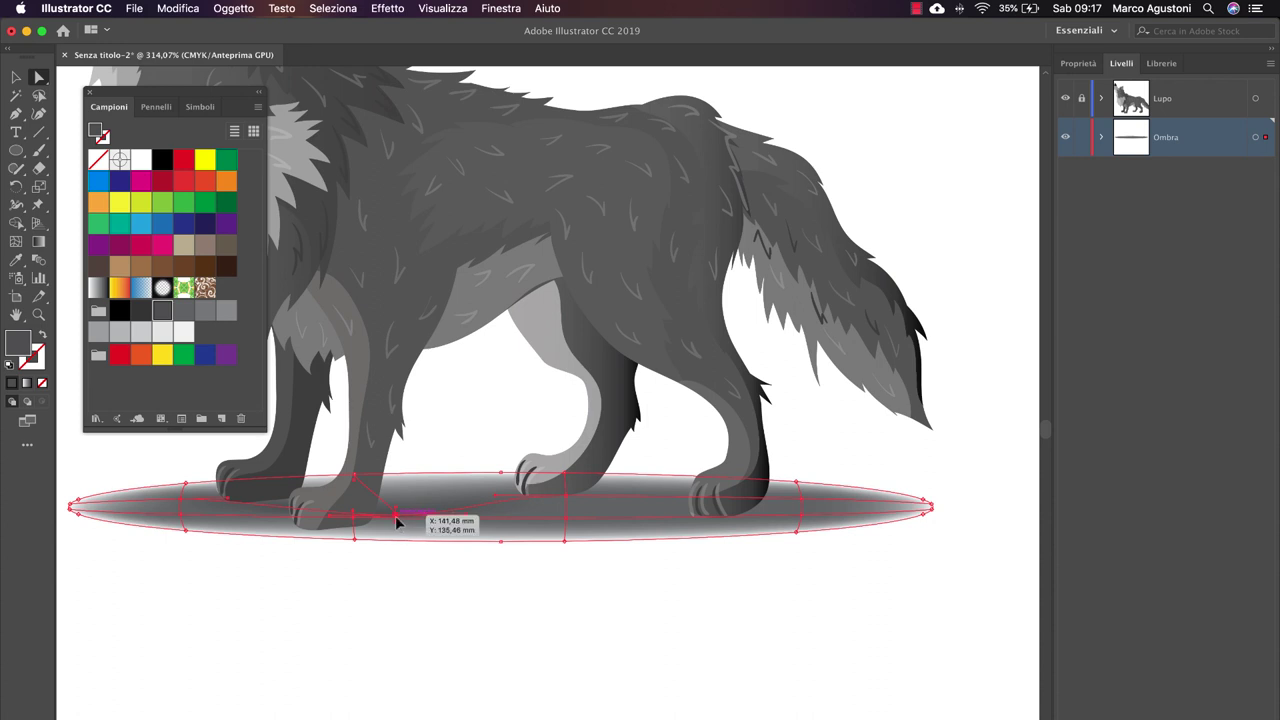
drag(188, 506, 243, 512)
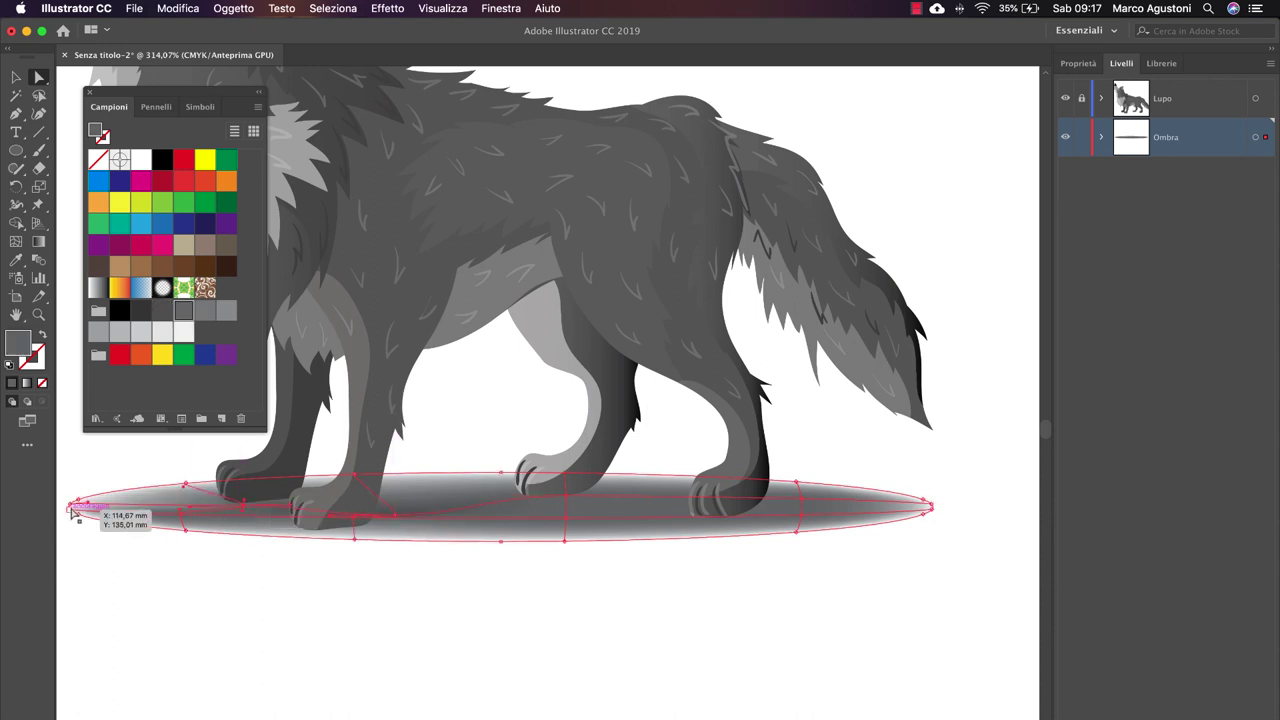
drag(72, 508, 114, 517)
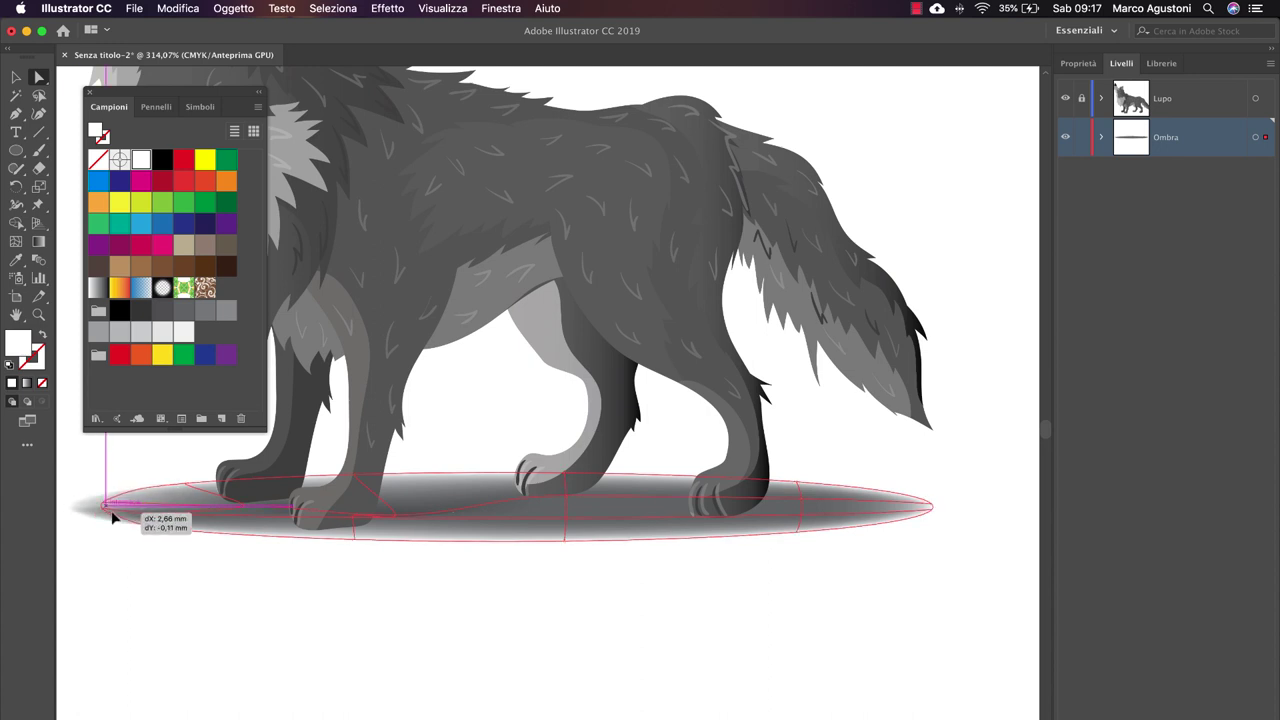
Step: Further shorten the shadow's left end and smooth its curve into a taper
click(184, 552)
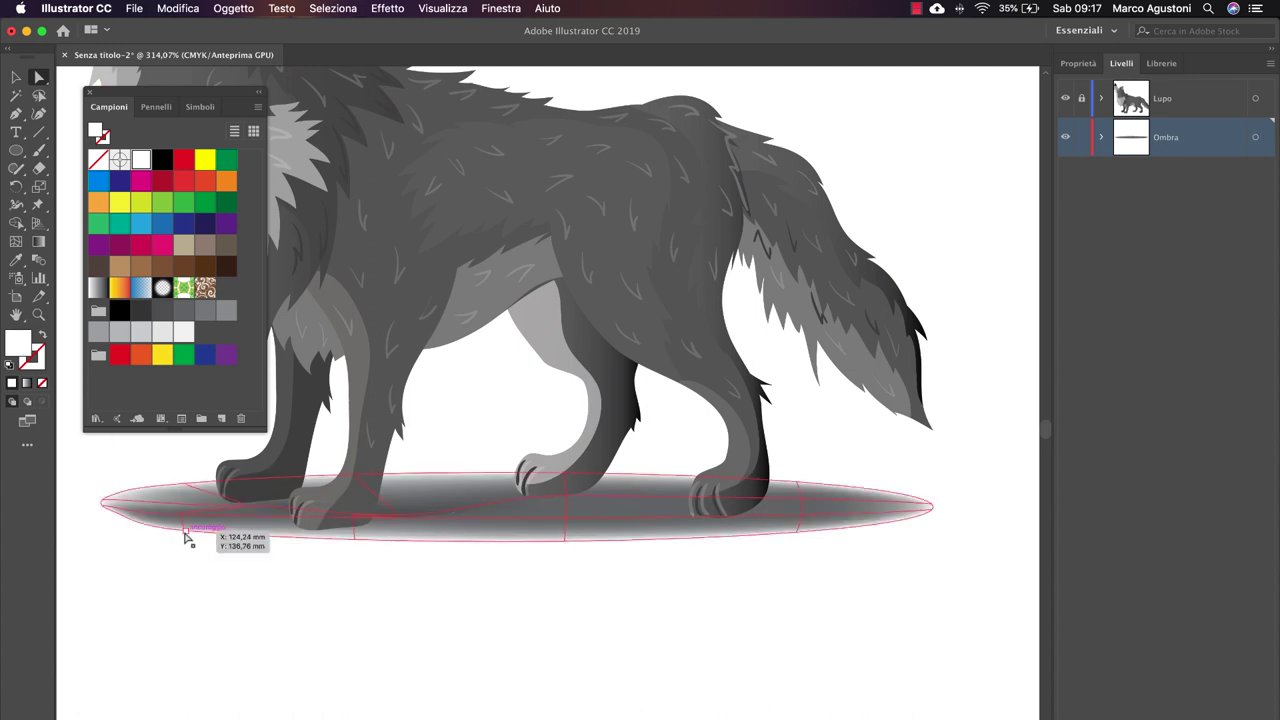
drag(184, 533, 232, 526)
mouse_move(103, 504)
mouse_down()
mouse_move(262, 484)
mouse_move(157, 471)
mouse_up()
click(160, 548)
click(180, 526)
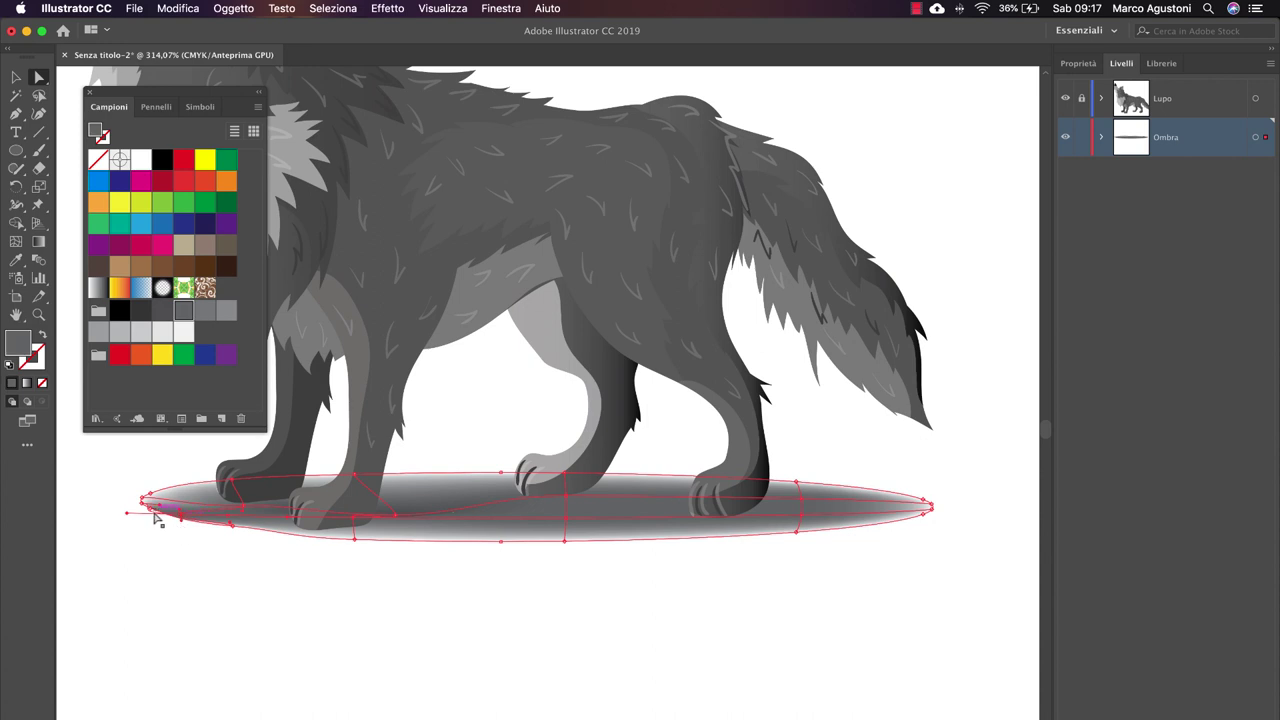
drag(134, 519, 231, 525)
click(201, 556)
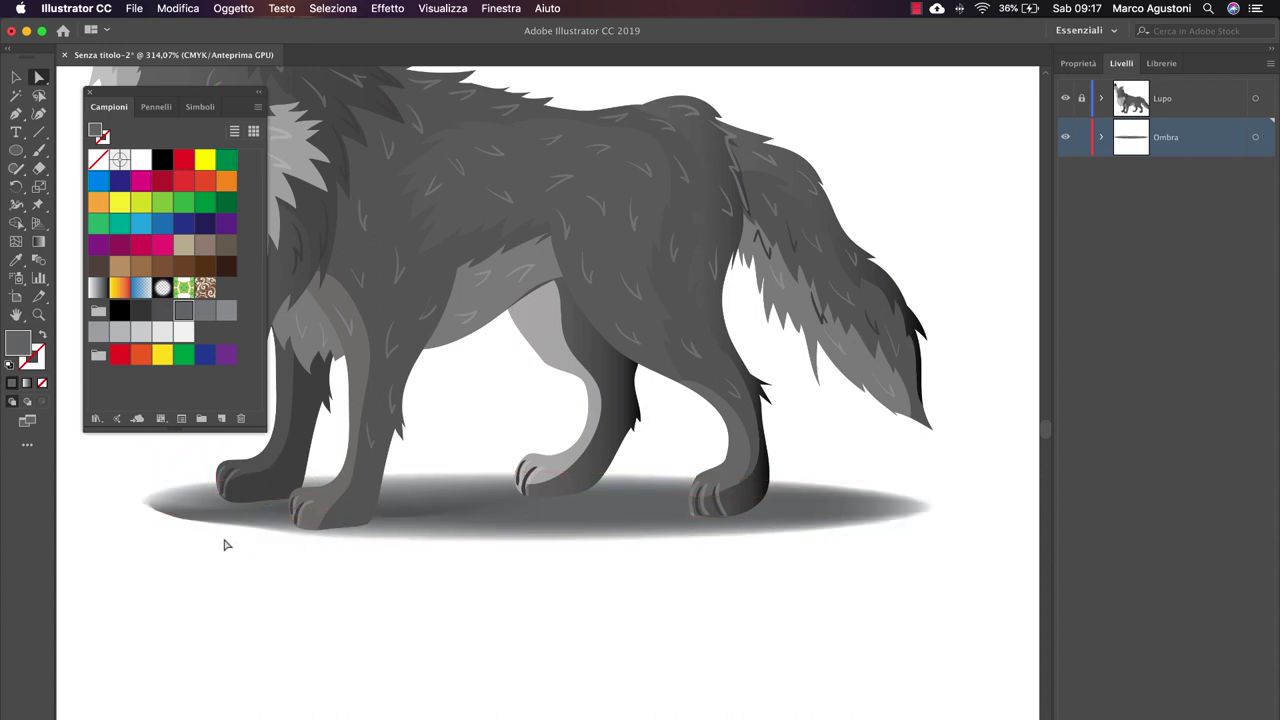
Step: Shift shadow mesh points to follow the paws and pull the right tip inward
click(320, 487)
drag(393, 519, 392, 506)
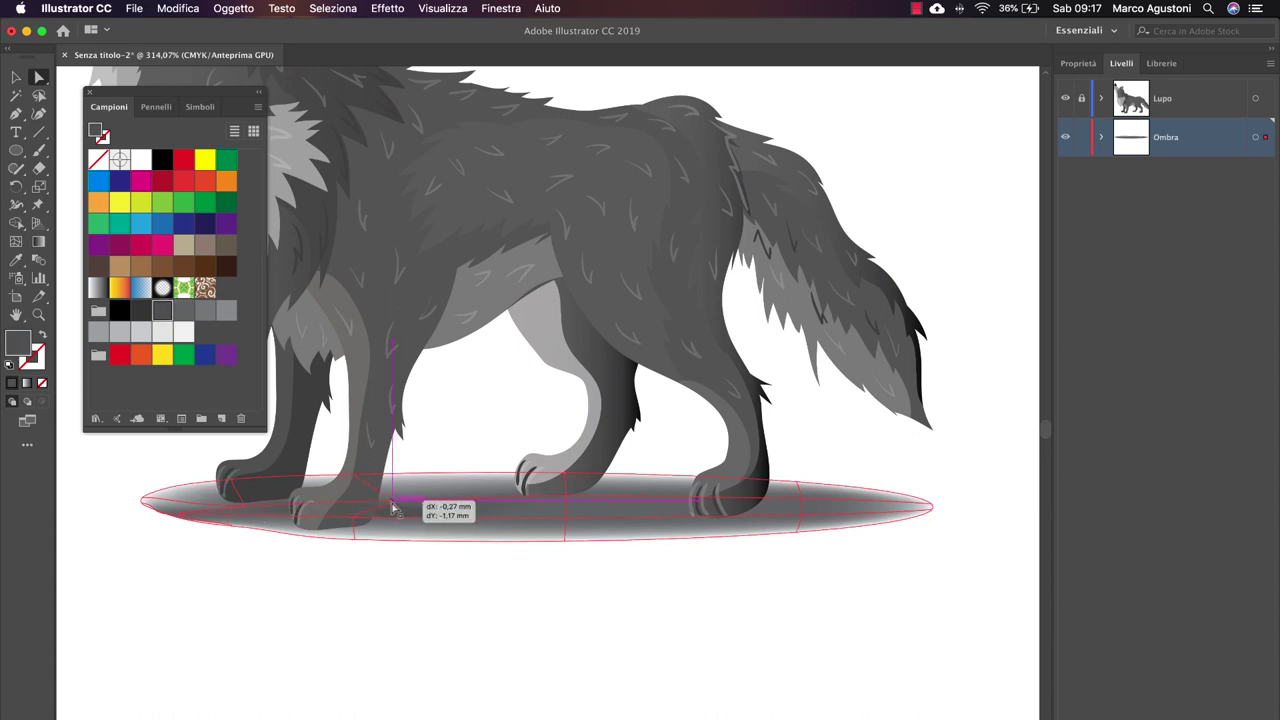
drag(502, 538, 563, 510)
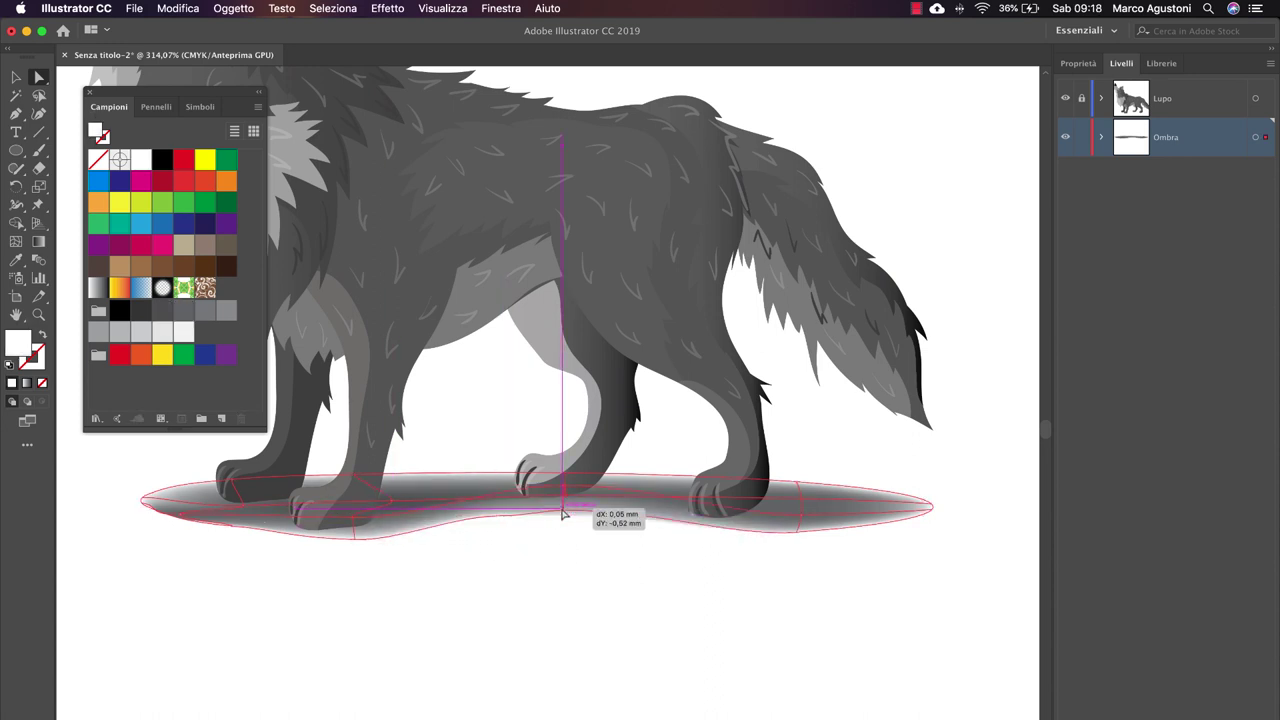
drag(932, 505, 908, 505)
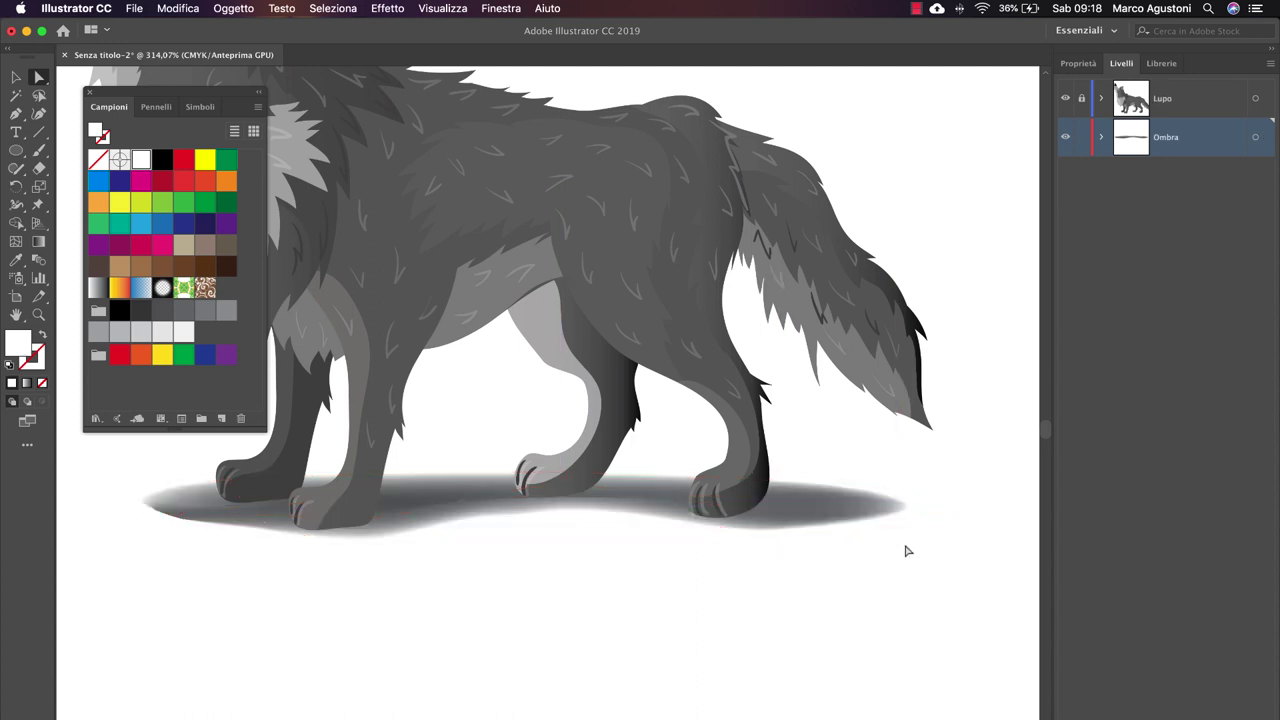
click(808, 528)
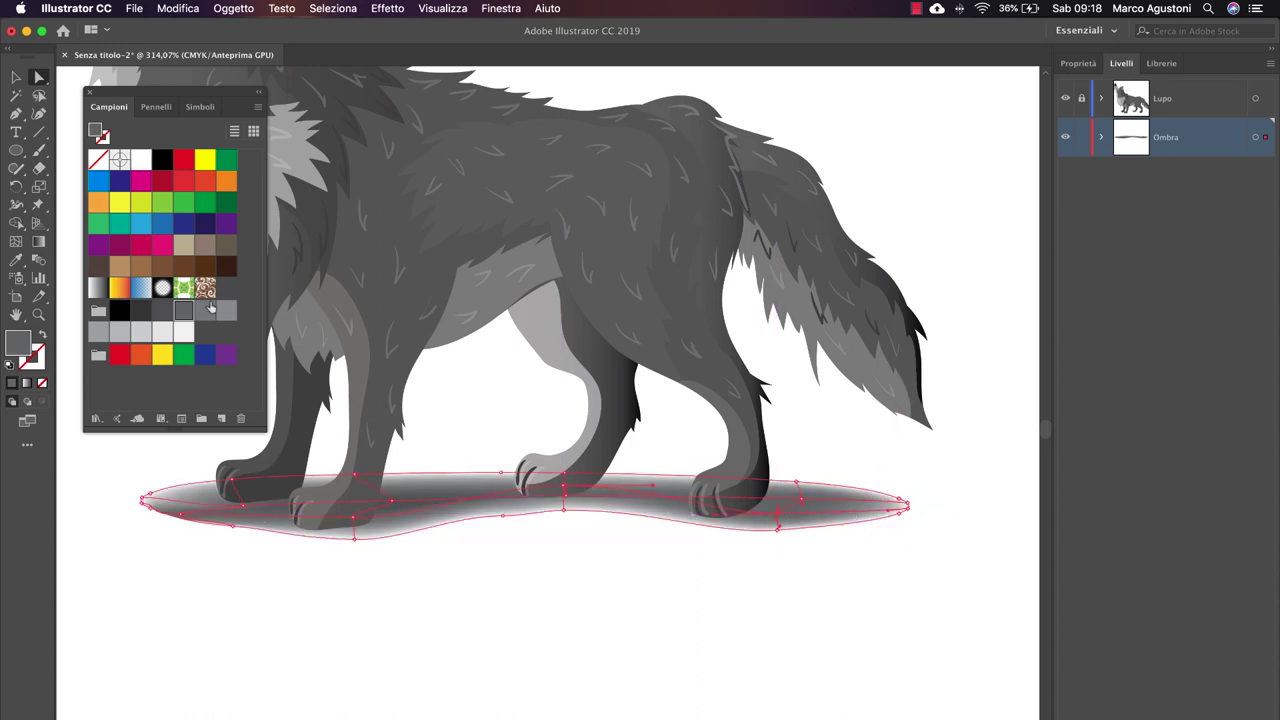
click(775, 575)
Step: Keep the right-tip points white after trying dark grey, and pull the right endpoint inward
click(801, 500)
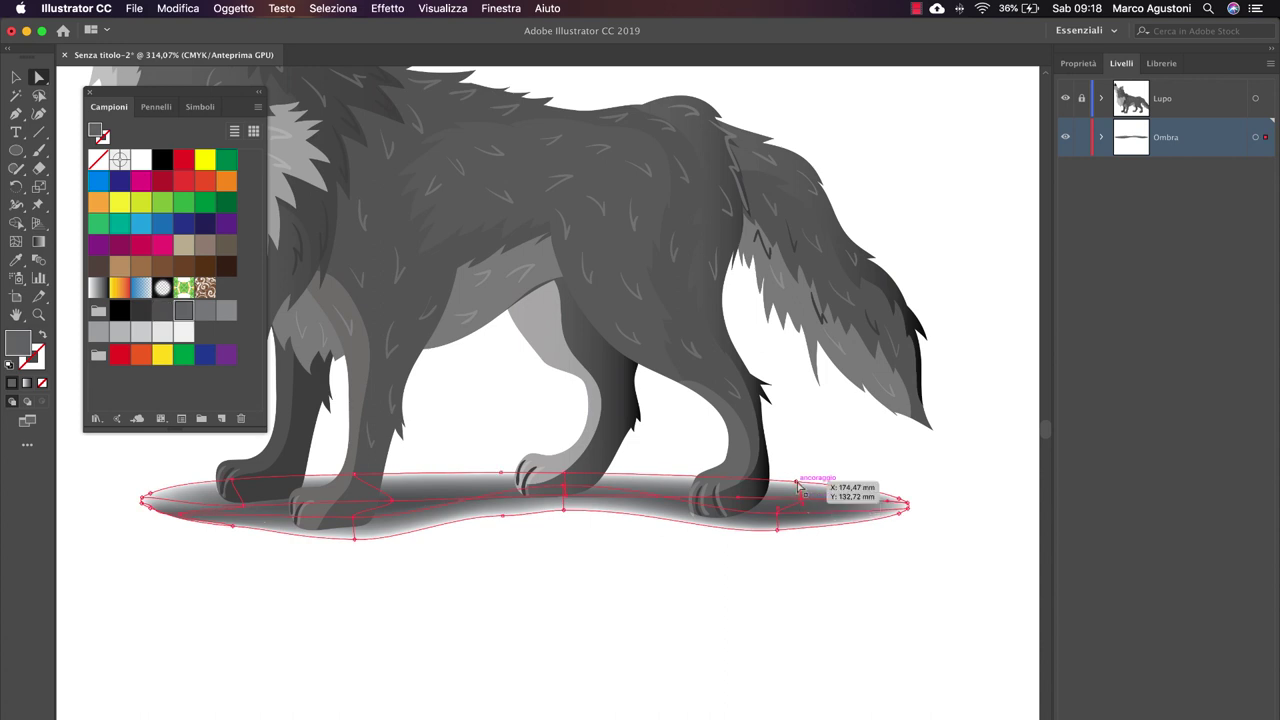
drag(860, 468, 918, 545)
click(140, 161)
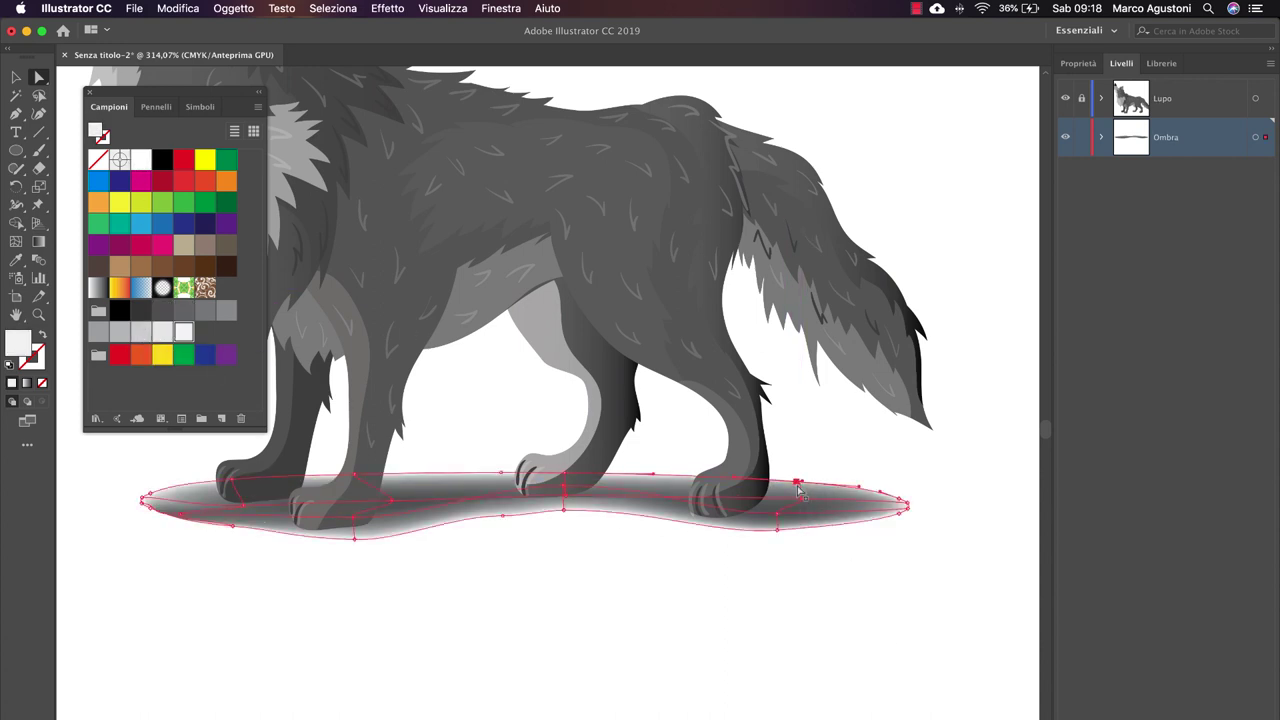
click(183, 310)
key(ctrl+z)
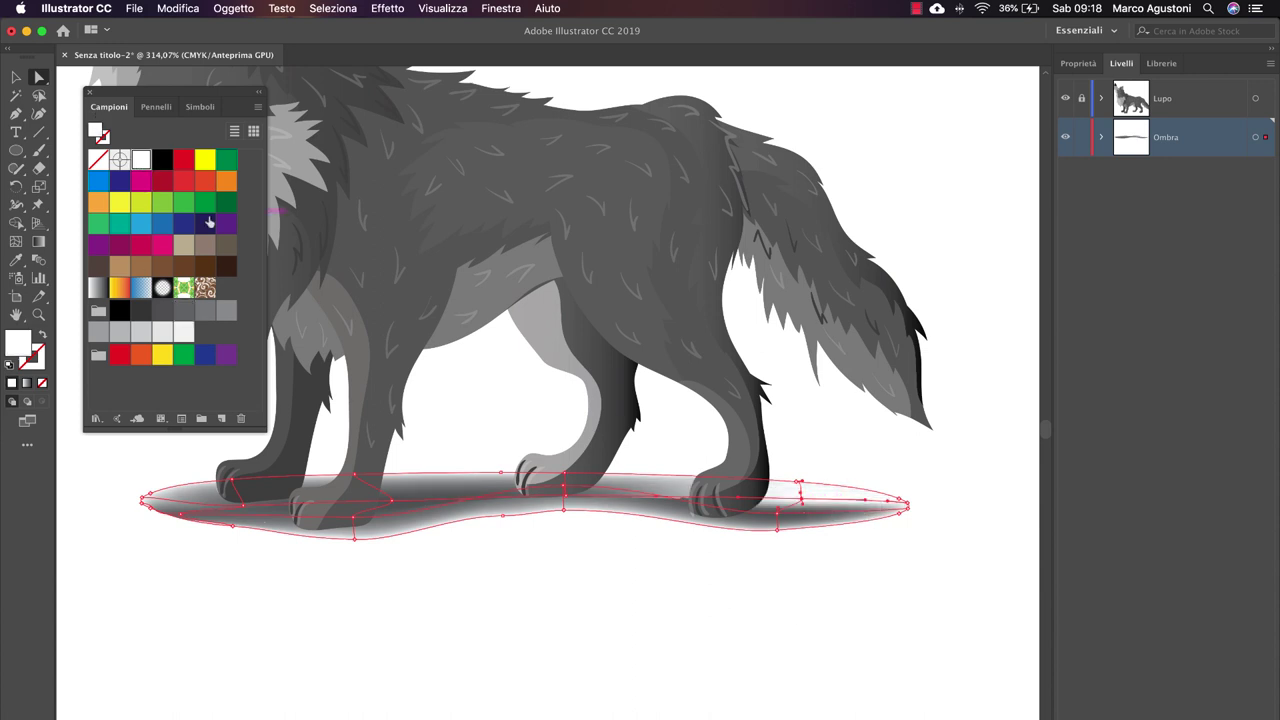
mouse_move(937, 576)
mouse_down()
mouse_move(866, 484)
mouse_move(898, 507)
mouse_move(880, 512)
mouse_up()
click(868, 573)
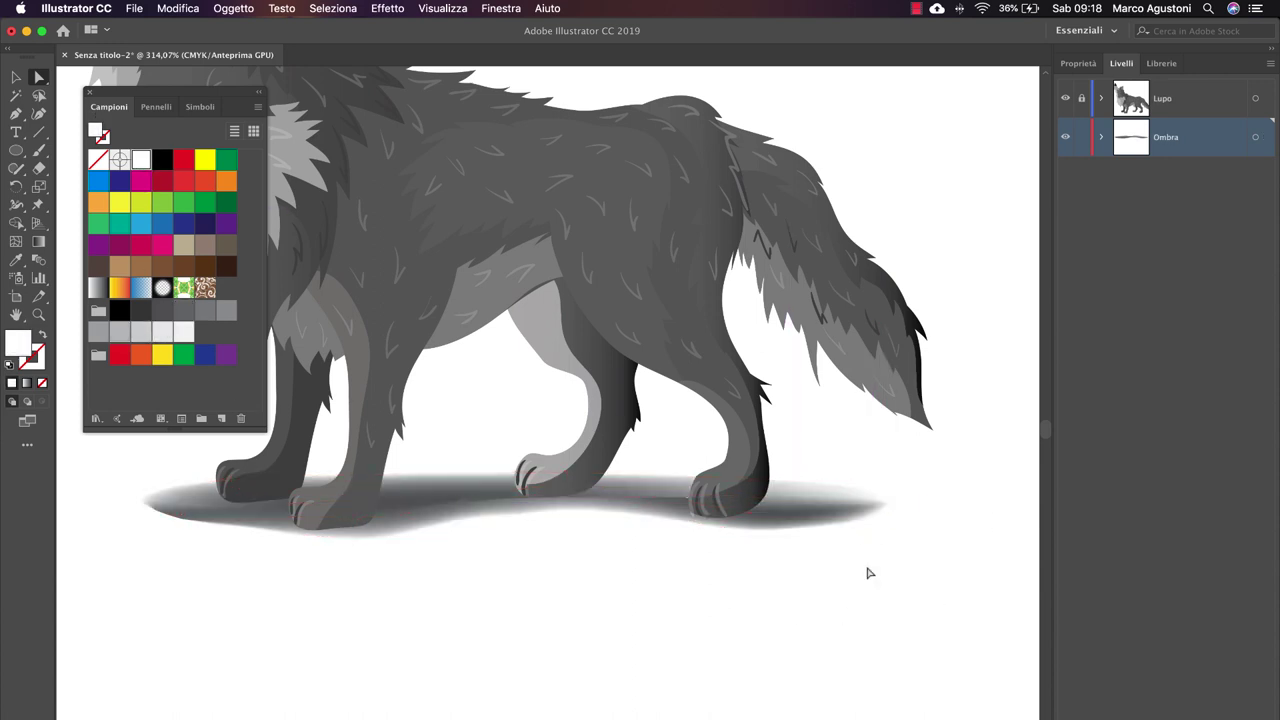
Step: Lower a mesh point on the zoomed-in shadow to bend its edge
click(504, 524)
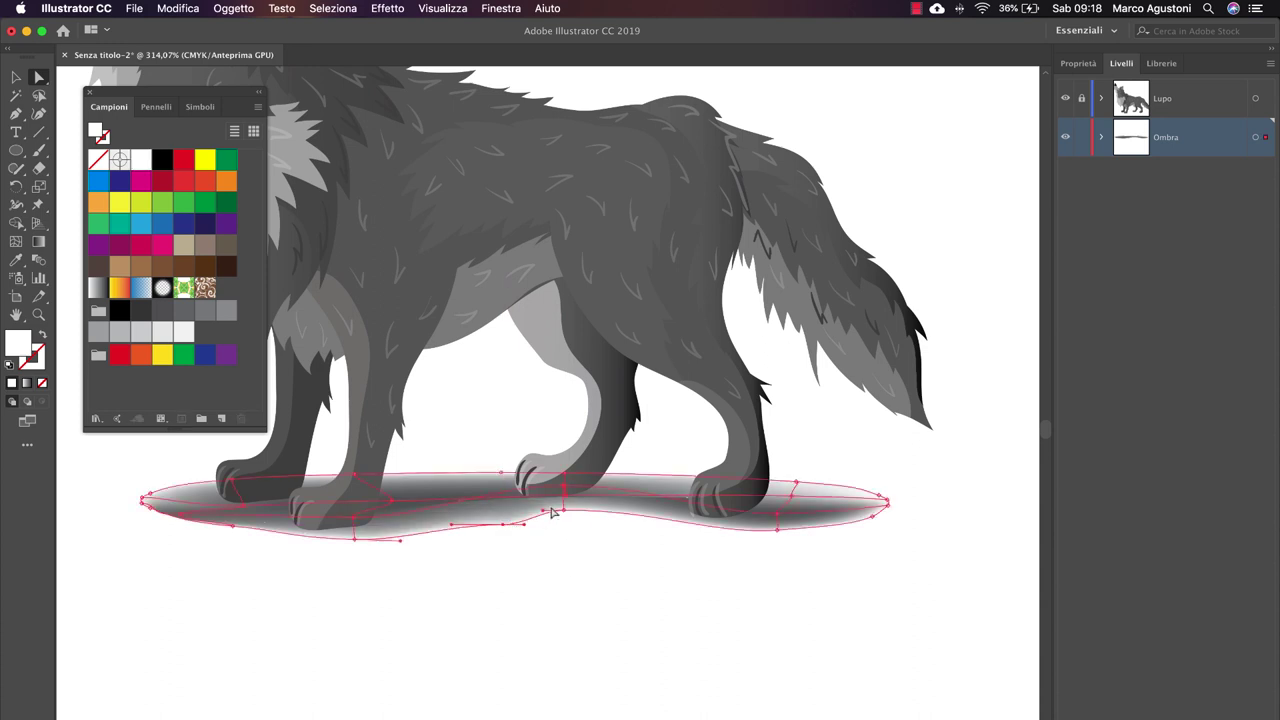
key(super+plus)
key(super+plus)
drag(664, 362, 663, 406)
click(740, 534)
key(super+minus)
key(super+minus)
Step: Move the shadow's leftmost mesh point to the right under the paws
click(857, 415)
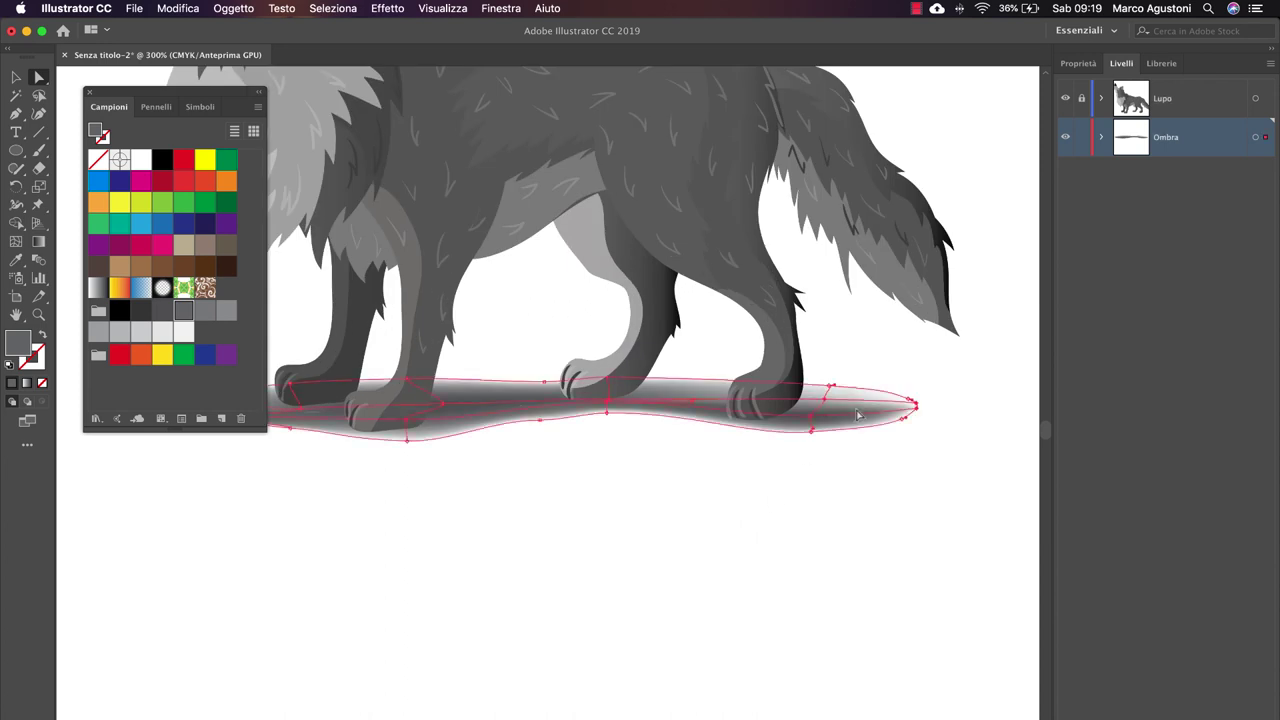
click(902, 418)
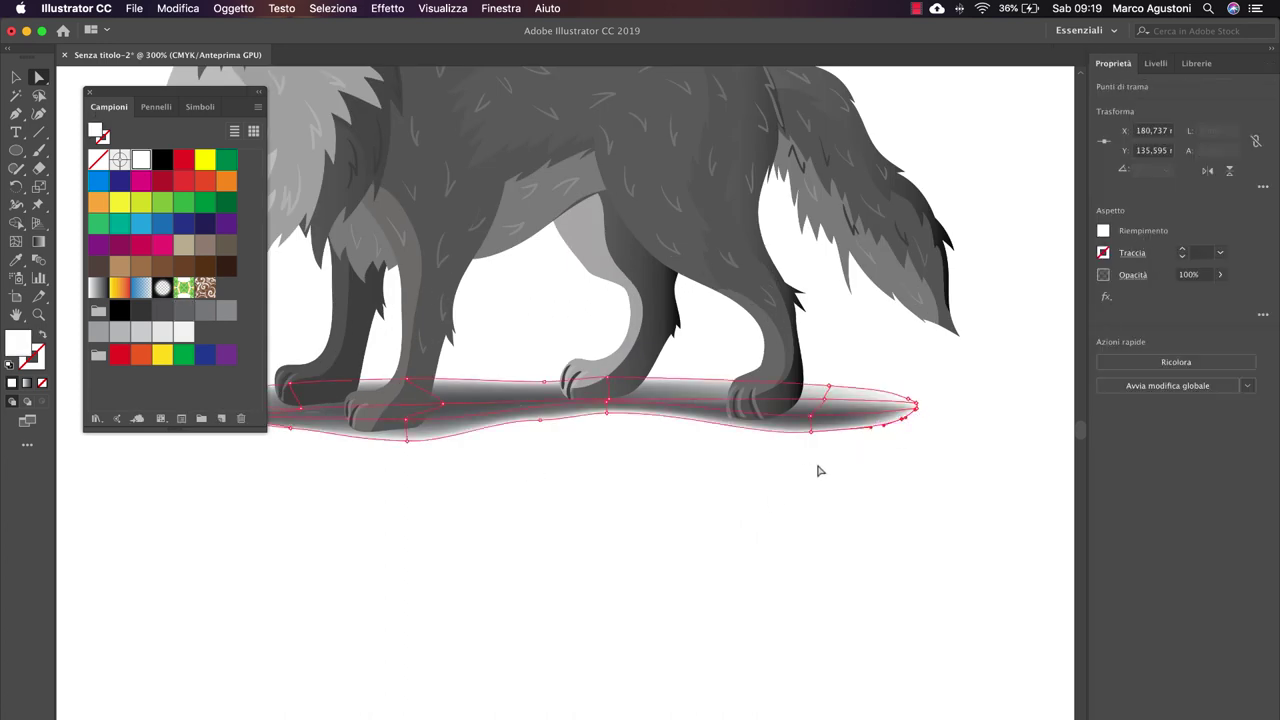
click(607, 402)
click(441, 405)
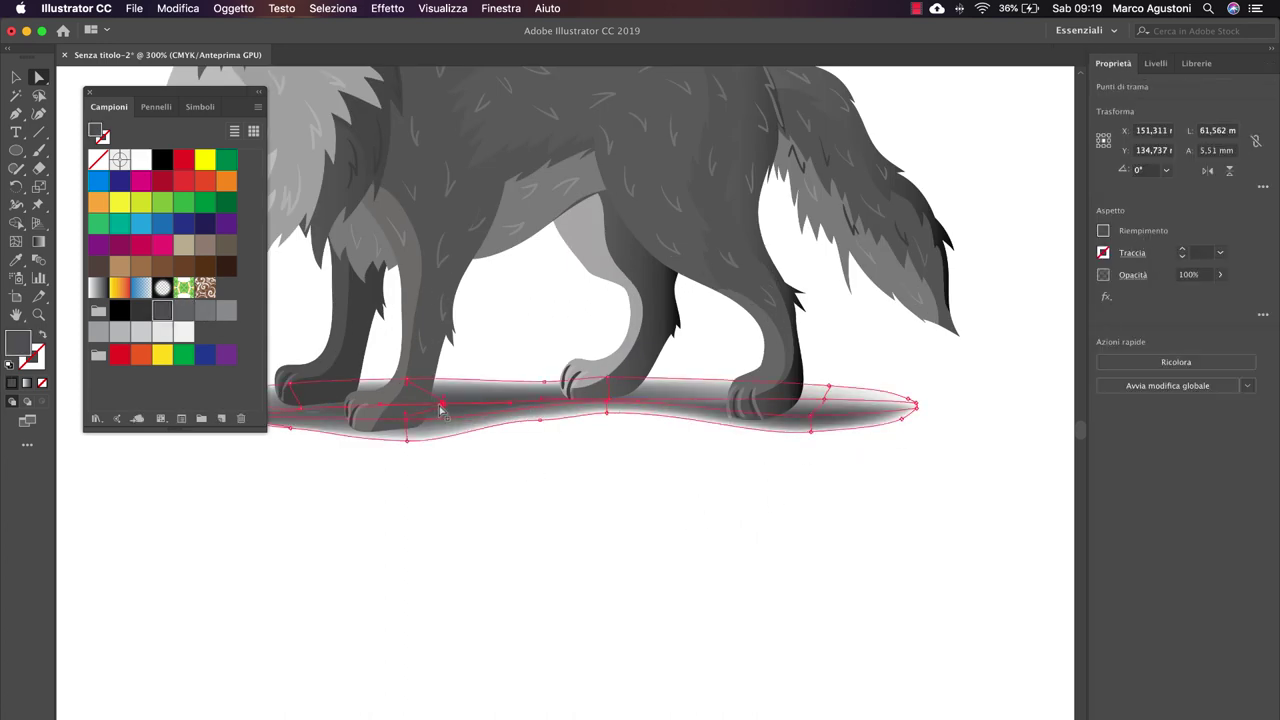
click(346, 528)
scroll(346, 528, left, 3)
click(320, 418)
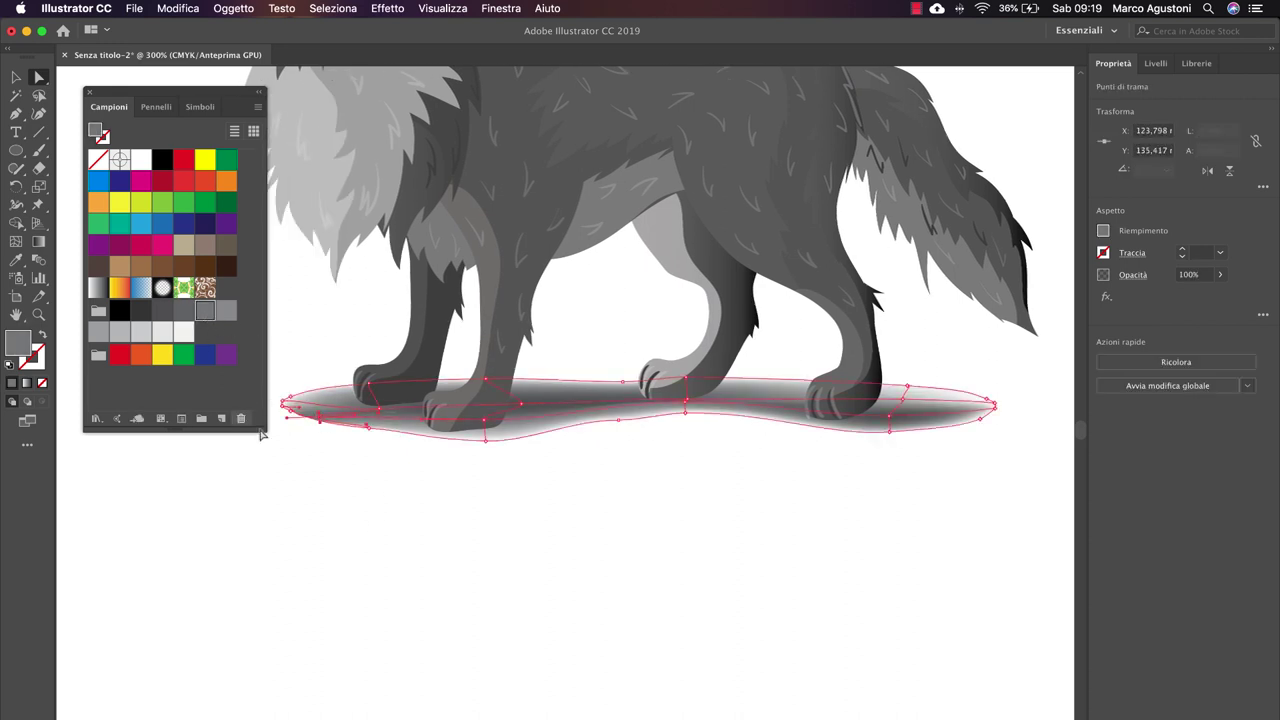
click(285, 402)
drag(286, 402, 343, 423)
click(328, 474)
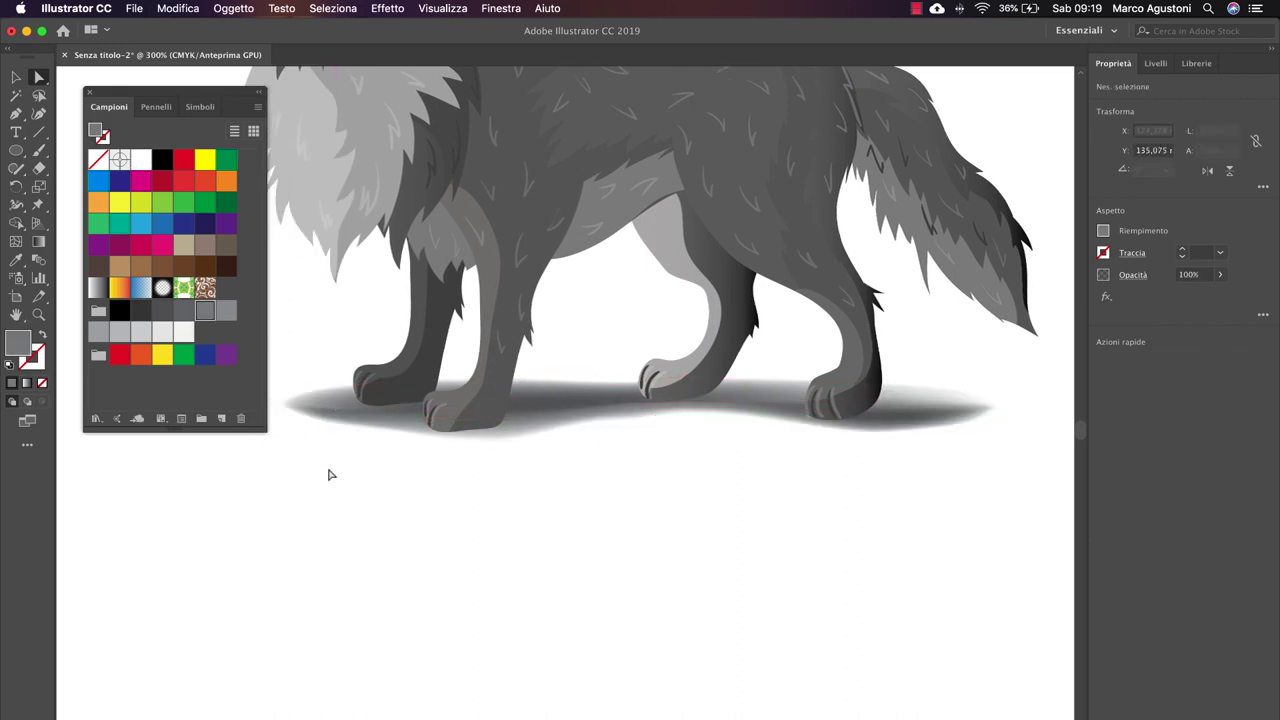
Step: Reposition the shadow's right end point and shift a right-side mesh point left
click(329, 414)
click(749, 471)
click(970, 418)
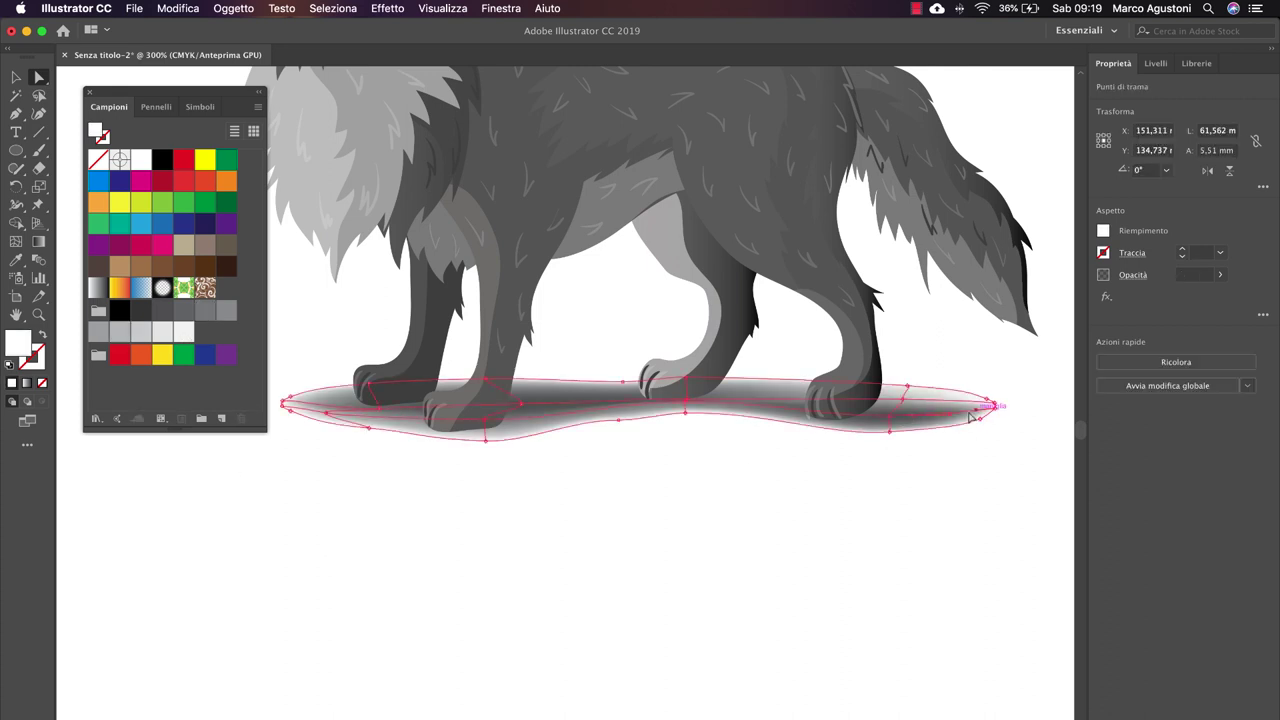
drag(988, 405, 987, 403)
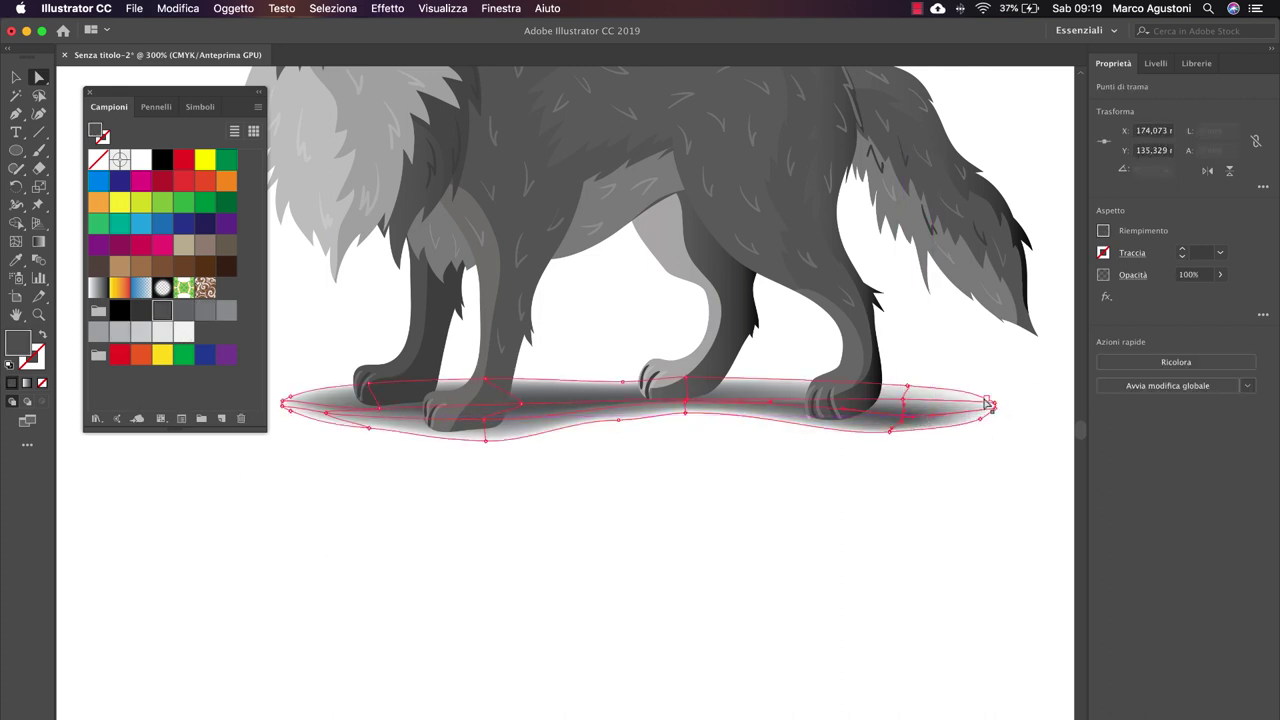
click(871, 486)
mouse_move(771, 400)
mouse_down()
mouse_move(722, 400)
mouse_move(637, 434)
mouse_move(646, 394)
mouse_up()
click(691, 520)
Step: Zoom in and shift interior mesh points left to taper the shadow's tip
key(super+plus)
click(637, 396)
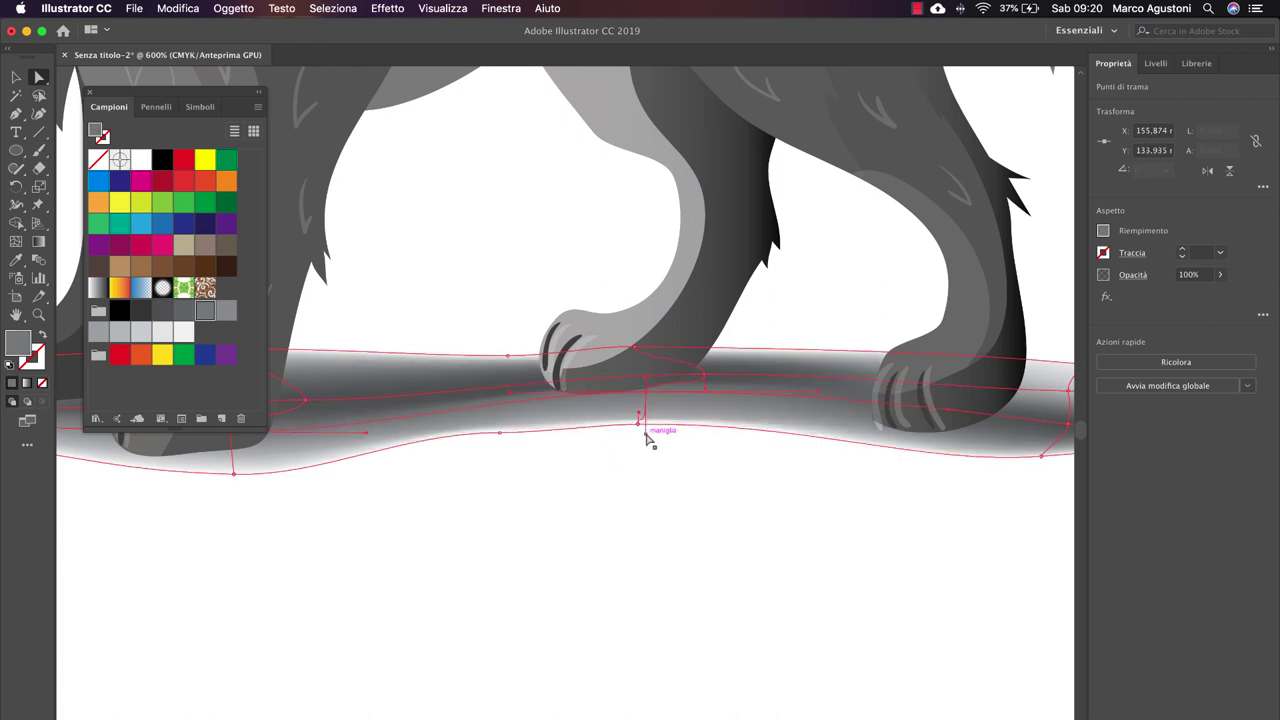
click(626, 497)
key(super+minus)
key(super+minus)
click(767, 430)
key(super+plus)
key(super+plus)
key(super+plus)
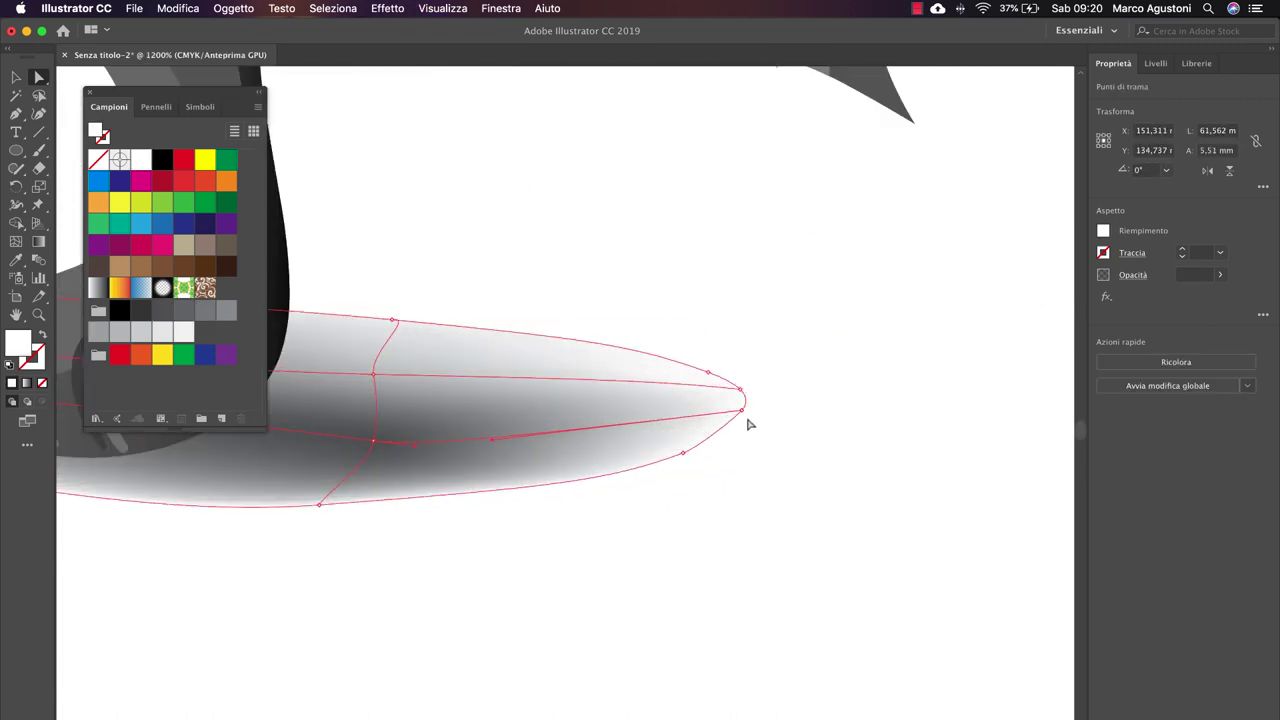
drag(372, 374, 344, 371)
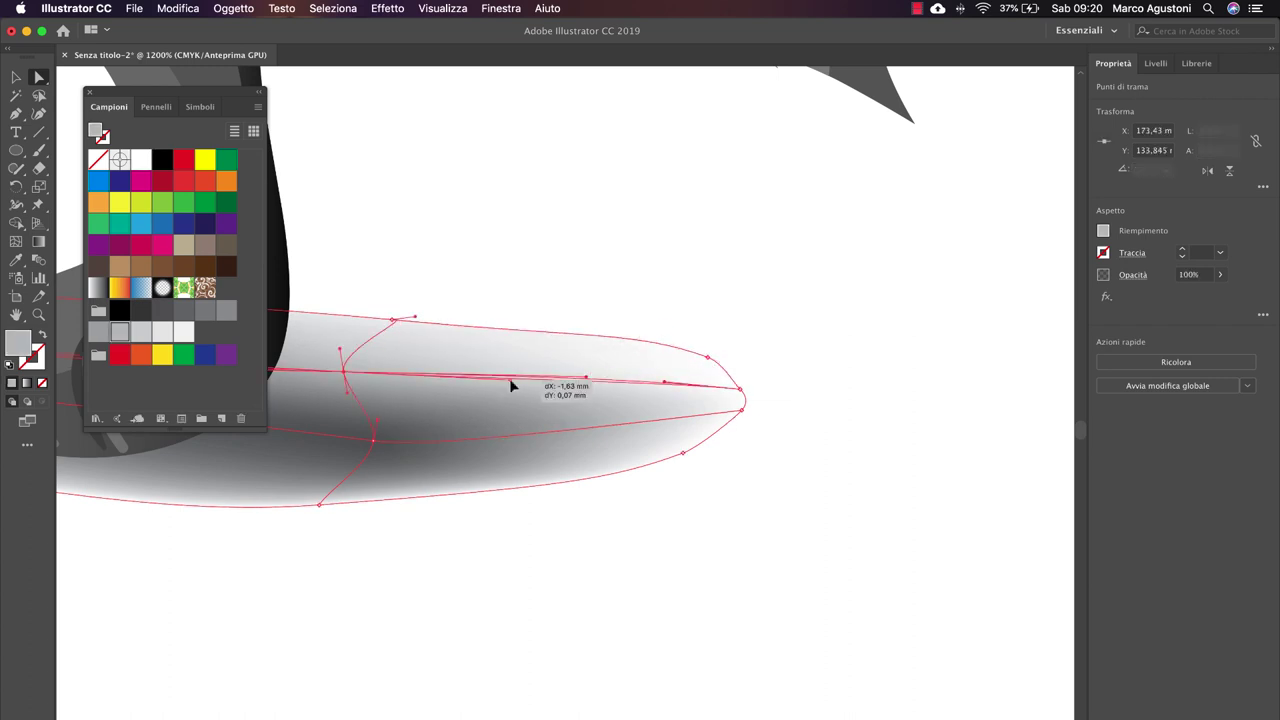
drag(372, 440, 352, 442)
click(466, 583)
key(super+minus)
key(super+minus)
key(super+minus)
key(super+minus)
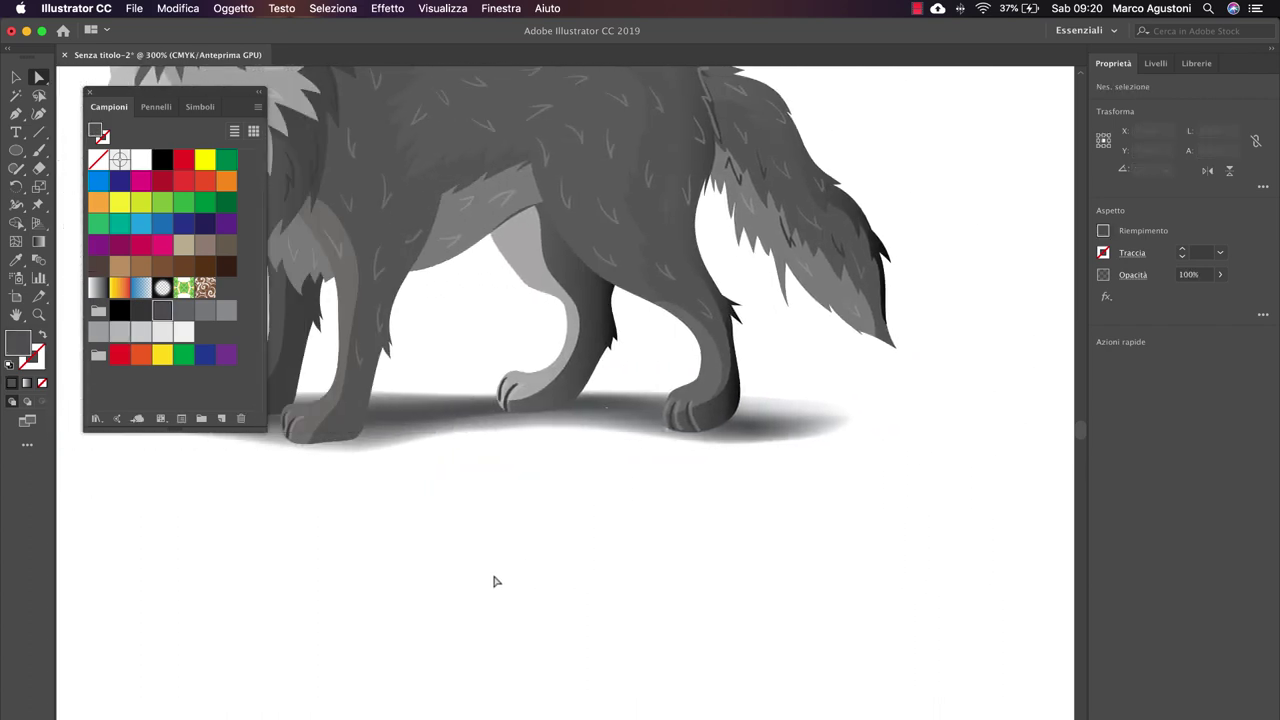
key(super+minus)
key(super+minus)
scroll(494, 581, right, 5)
scroll(494, 581, up, 4)
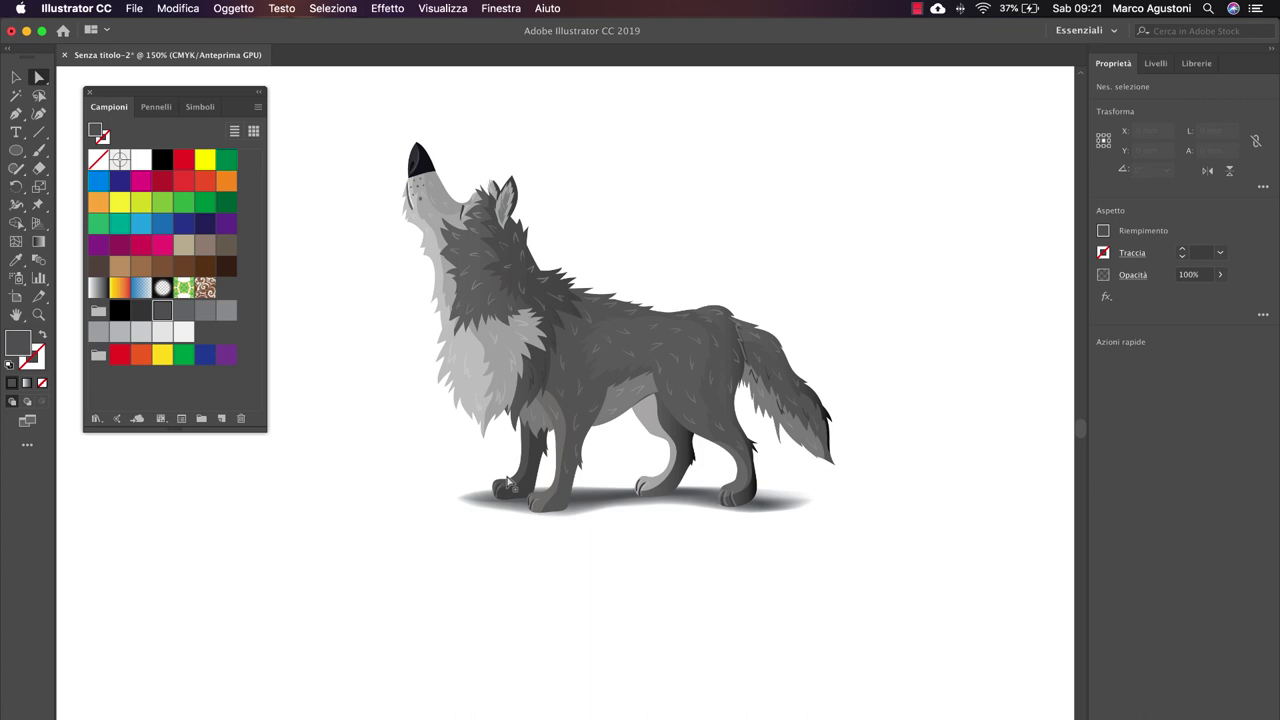